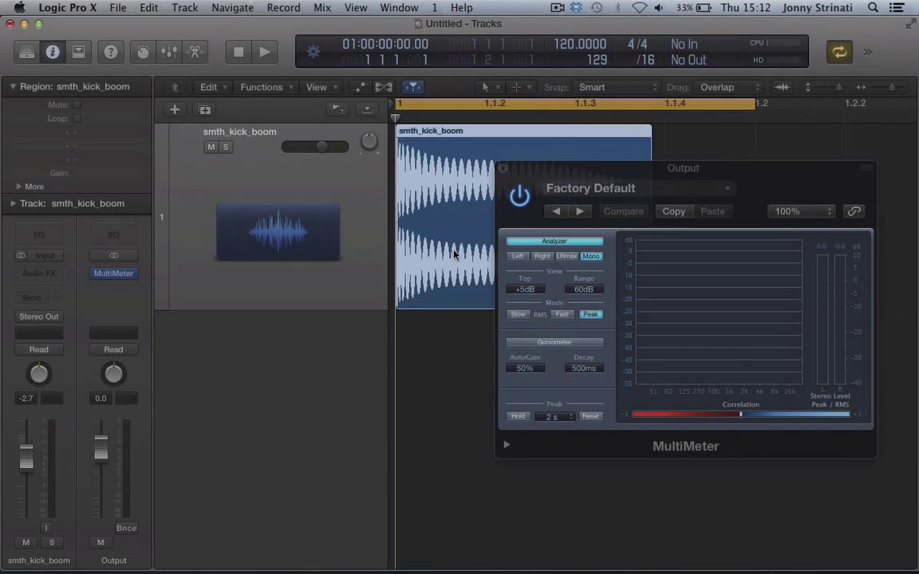
- Play the kick loop and insert an Enveloper on smth_kick_boom with the attack gain lowered to about -92%
{"action": "key", "text": "space"}
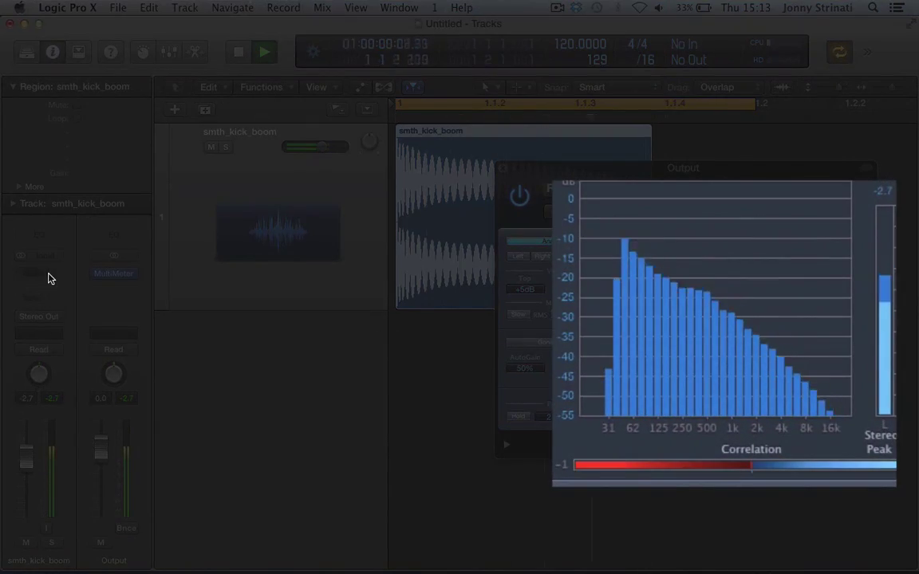
{"action": "left_click", "coordinate": [49, 276]}
{"action": "mouse_move", "coordinate": [51, 331]}
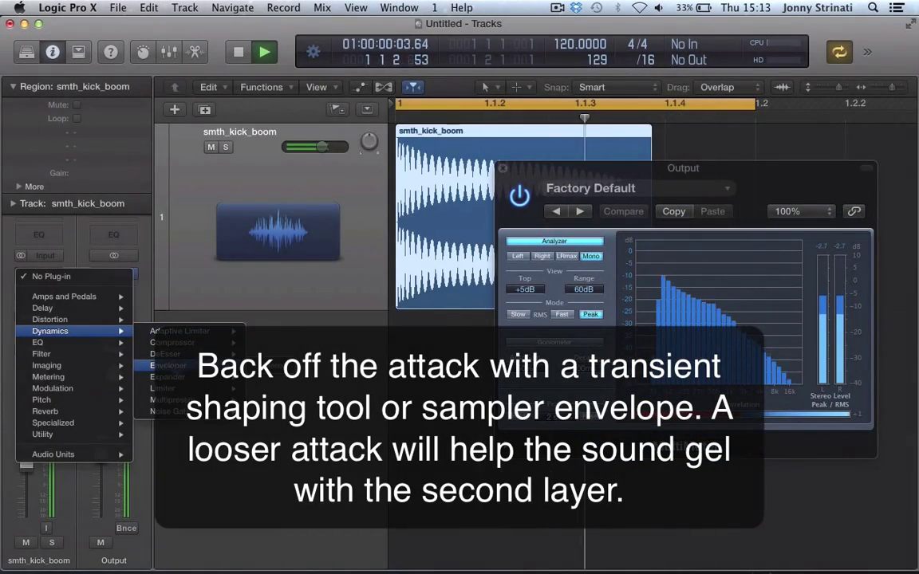
{"action": "left_click", "coordinate": [168, 366]}
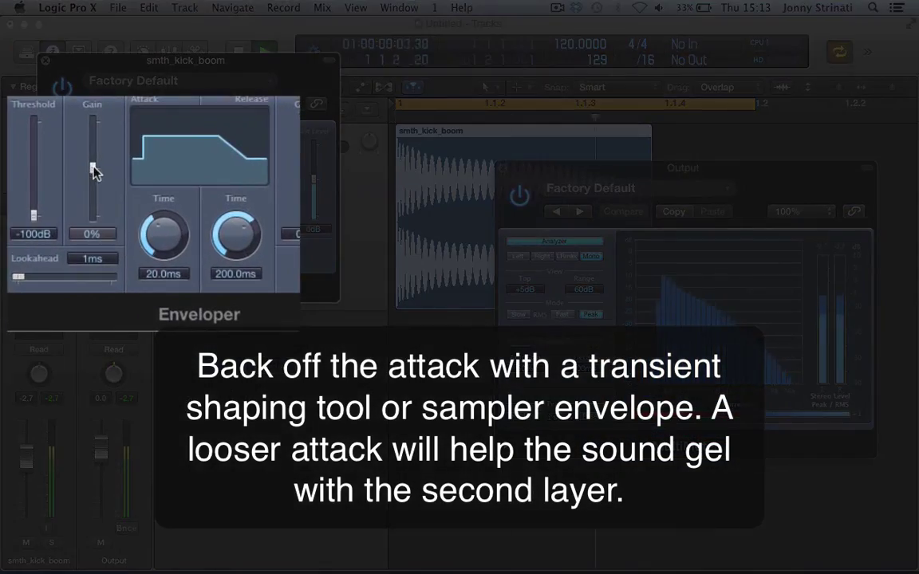
{"action": "left_click_drag", "start_coordinate": [94, 179], "coordinate": [94, 213]}
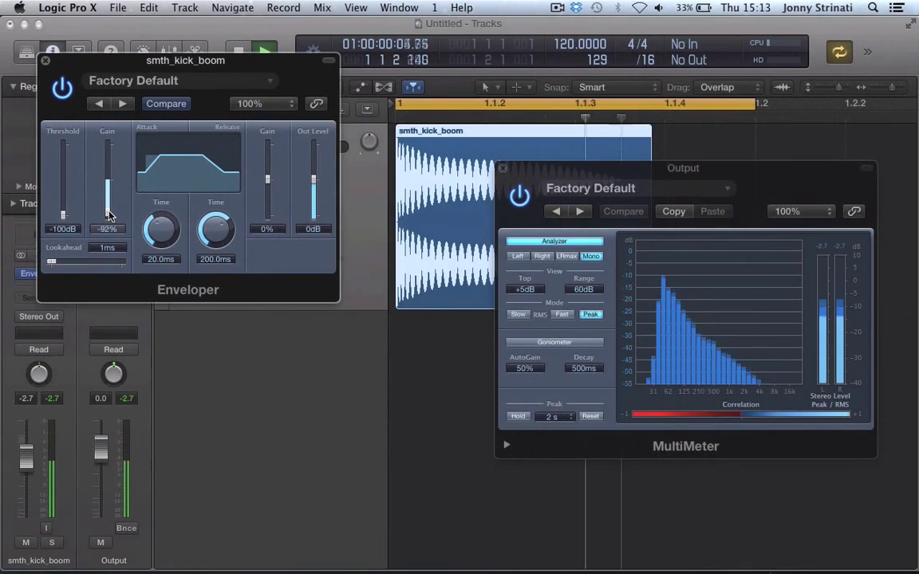
{"action": "left_click", "coordinate": [46, 60]}
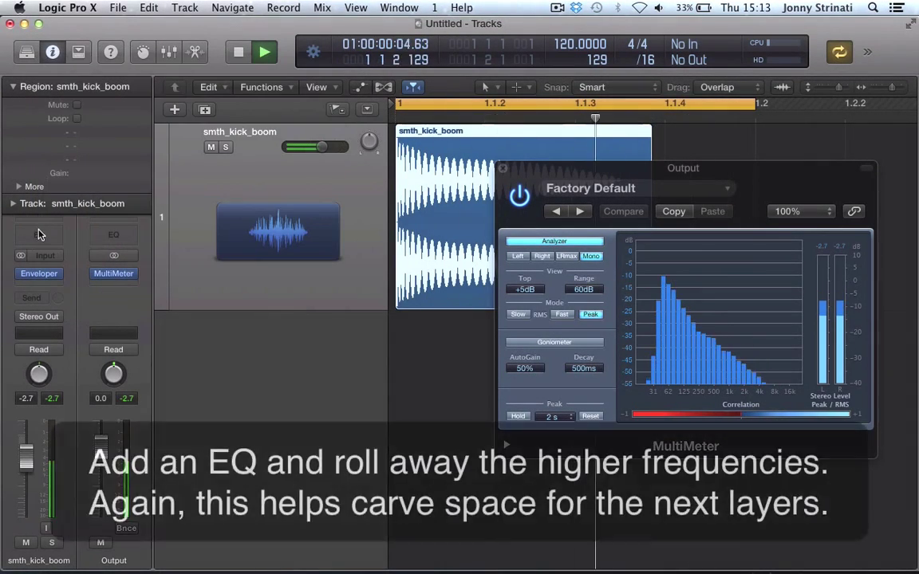
- Add a Channel EQ to smth_kick_boom with a 24dB/Oct high-cut filter at about 1140 Hz and a Q of about 0.33
{"action": "left_click", "coordinate": [41, 233]}
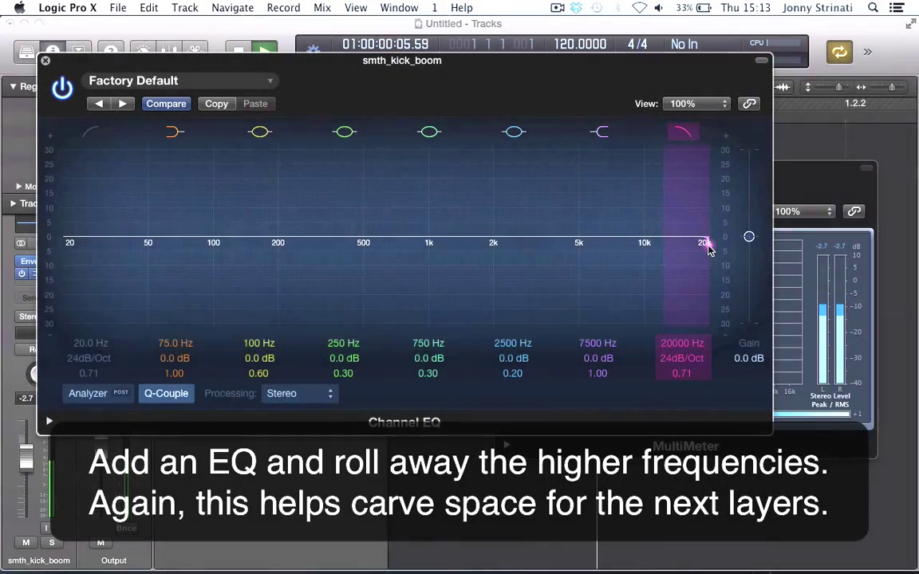
{"action": "left_click_drag", "start_coordinate": [705, 244], "coordinate": [420, 271]}
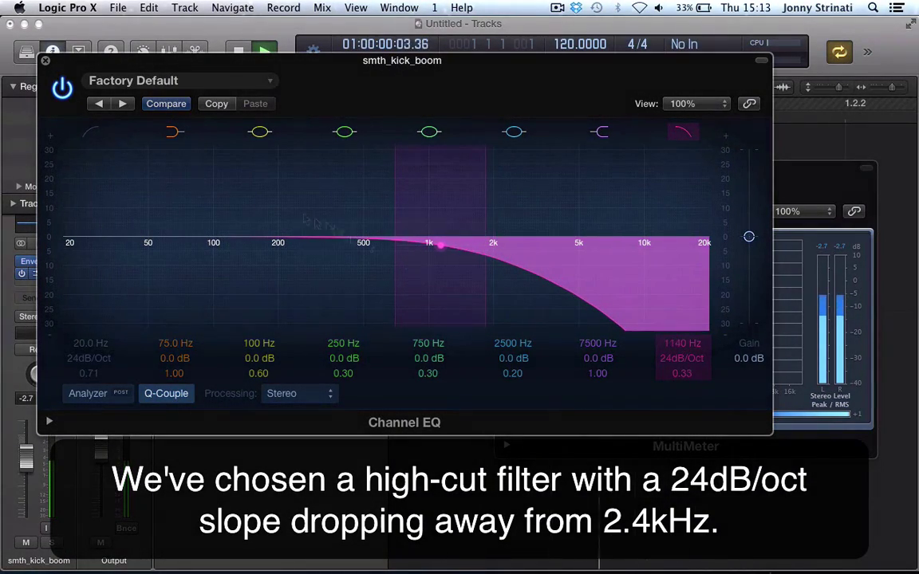
{"action": "left_click", "coordinate": [45, 61]}
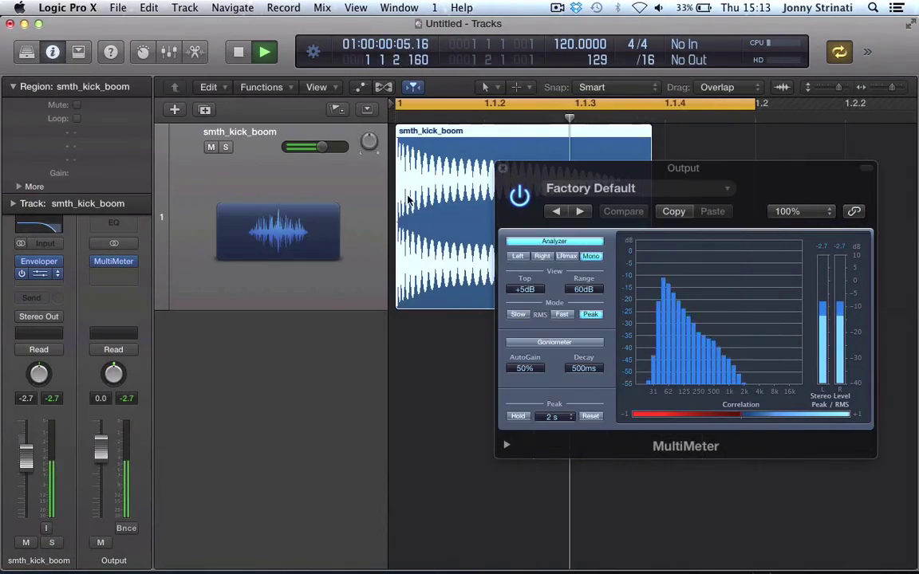
- Stop playback, hide the plug-in windows, split the smth_kick_boom region at the zero crossing near 1 1 3 9 and delete its tail
{"action": "key", "text": "v"}
{"action": "key", "text": "space"}
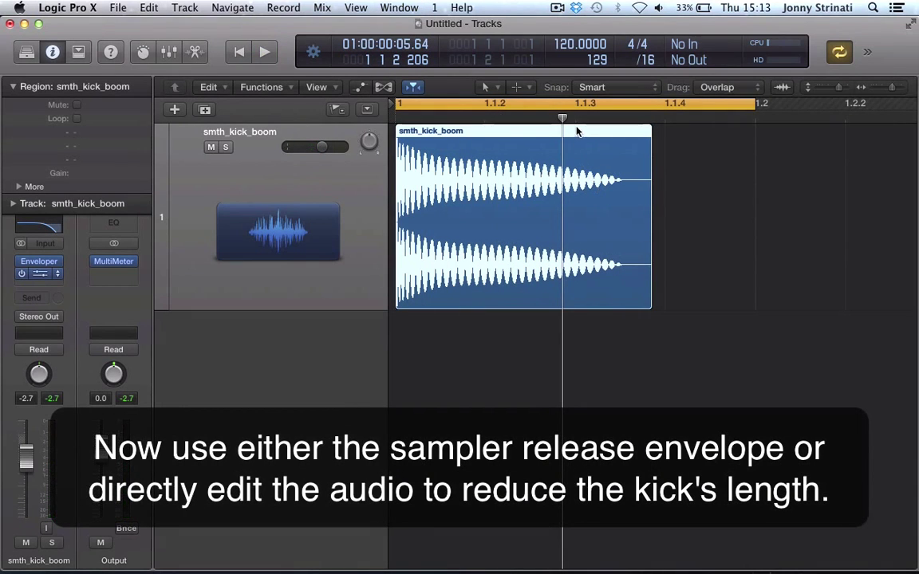
{"action": "left_click_drag", "start_coordinate": [575, 120], "coordinate": [576, 152]}
{"action": "scroll", "coordinate": [576, 159], "scroll_direction": "up", "scroll_amount": 2}
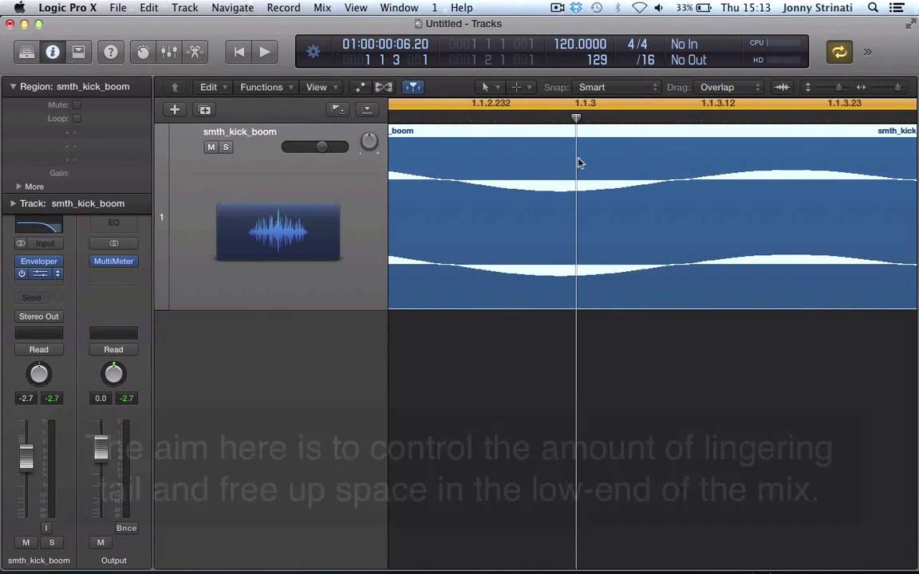
{"action": "left_click", "coordinate": [675, 121]}
{"action": "scroll", "coordinate": [673, 131], "scroll_direction": "up", "scroll_amount": 3}
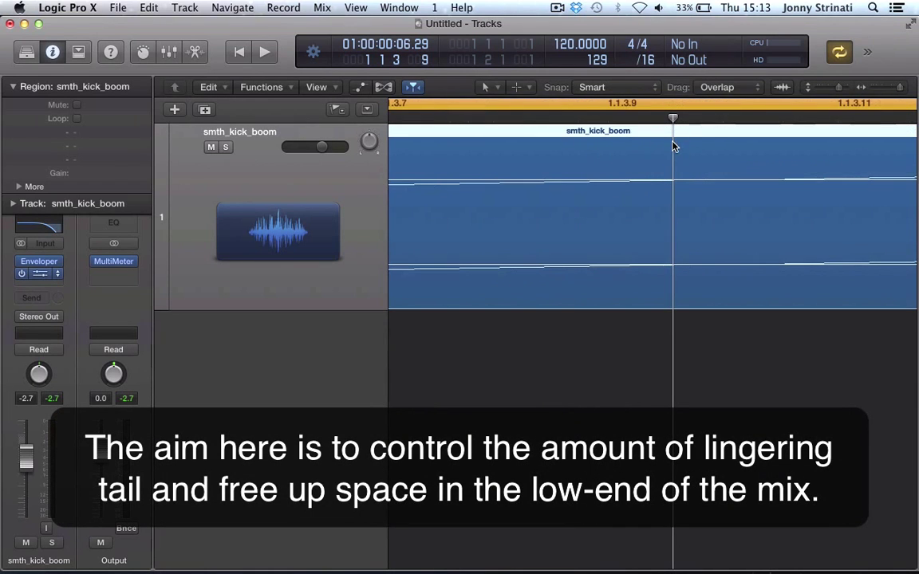
{"action": "left_click", "coordinate": [715, 119]}
{"action": "key", "text": "t"}
{"action": "key", "text": "5"}
{"action": "left_click_drag", "start_coordinate": [733, 131], "coordinate": [724, 132]}
{"action": "key", "text": "BackSpace"}
{"action": "key", "text": "t"}
{"action": "key", "text": "t"}
{"action": "left_click_drag", "start_coordinate": [837, 252], "coordinate": [523, 257]}
- Play the shortened smth_kick_boom region and apply a short fade-out to its end
{"action": "key", "text": "super+Left"}
{"action": "key", "text": "super+Down"}
{"action": "key", "text": "super+Left"}
{"action": "key", "text": "super+Left"}
{"action": "key", "text": "super+Left"}
{"action": "key", "text": "super+Left"}
{"action": "key", "text": "super+Left"}
{"action": "key", "text": "super+Left"}
{"action": "key", "text": "super+Left"}
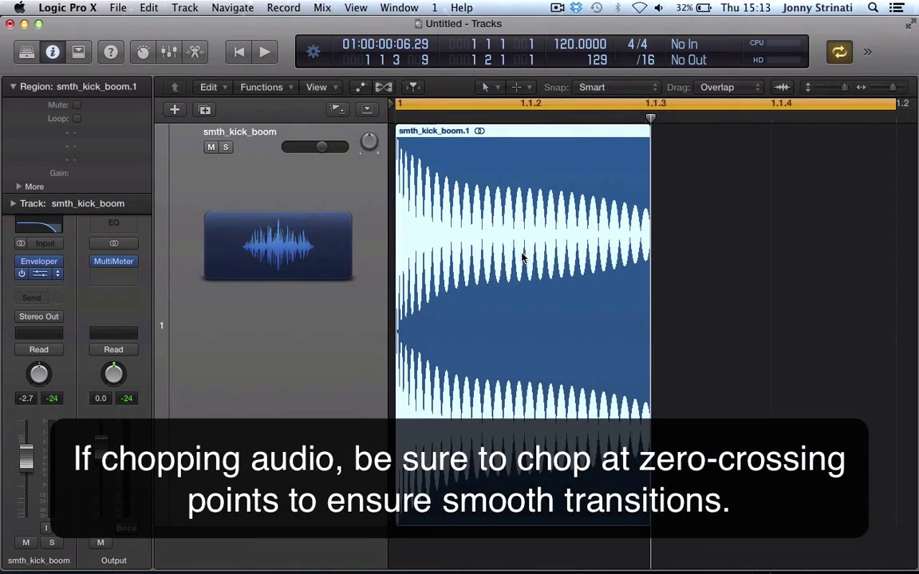
{"action": "key", "text": "space"}
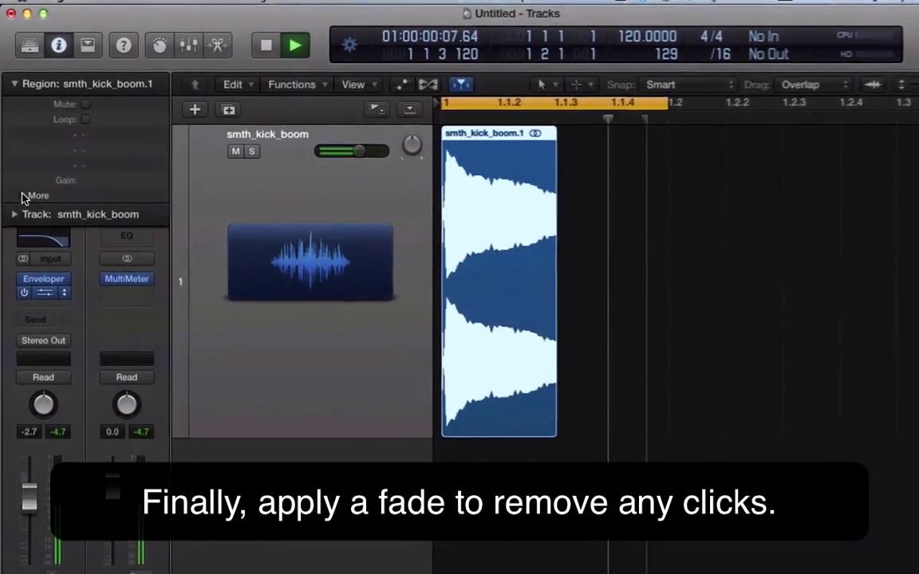
{"action": "left_click", "coordinate": [20, 187]}
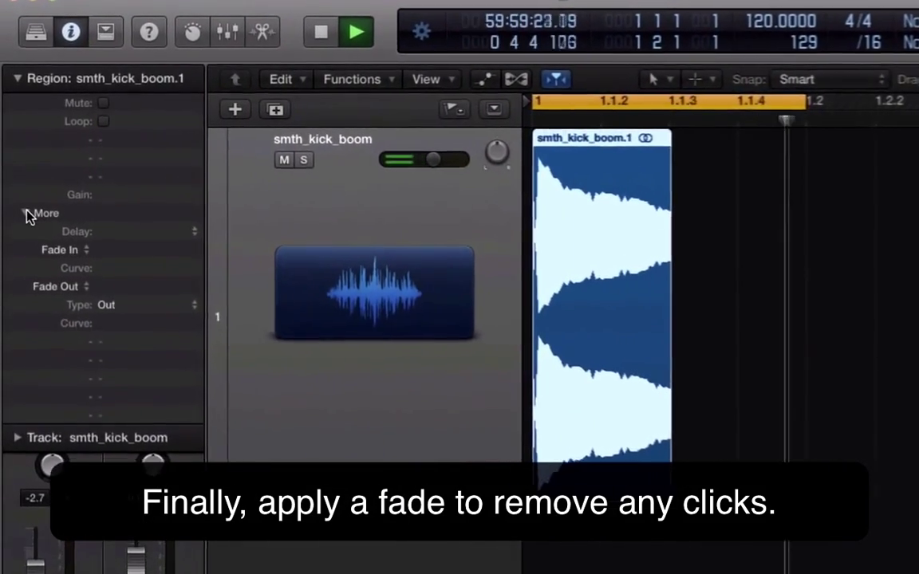
{"action": "left_click", "coordinate": [128, 343]}
{"action": "left_click", "coordinate": [160, 343]}
{"action": "left_click", "coordinate": [230, 340]}
{"action": "left_click", "coordinate": [230, 340]}
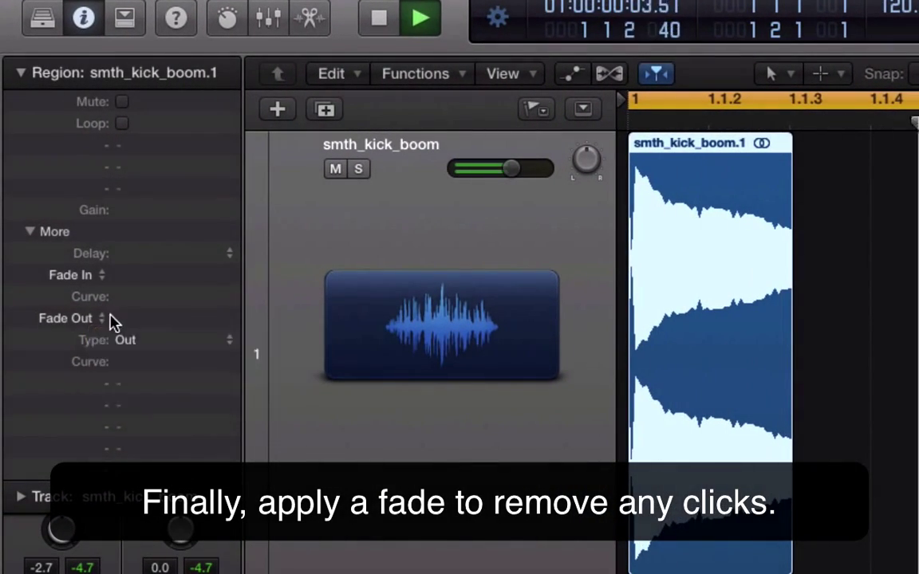
{"action": "left_click", "coordinate": [111, 319]}
{"action": "left_click", "coordinate": [148, 322]}
{"action": "left_click_drag", "start_coordinate": [146, 323], "coordinate": [157, 289]}
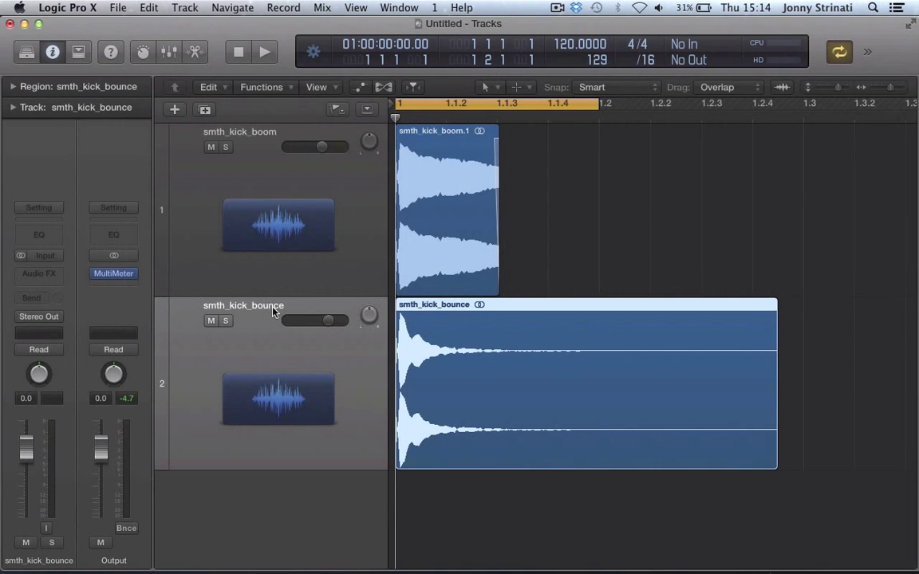
- Audition smth_kick_bounce, trim the silence from the region's start and move it back exactly onto the first beat
{"action": "left_click", "coordinate": [272, 311]}
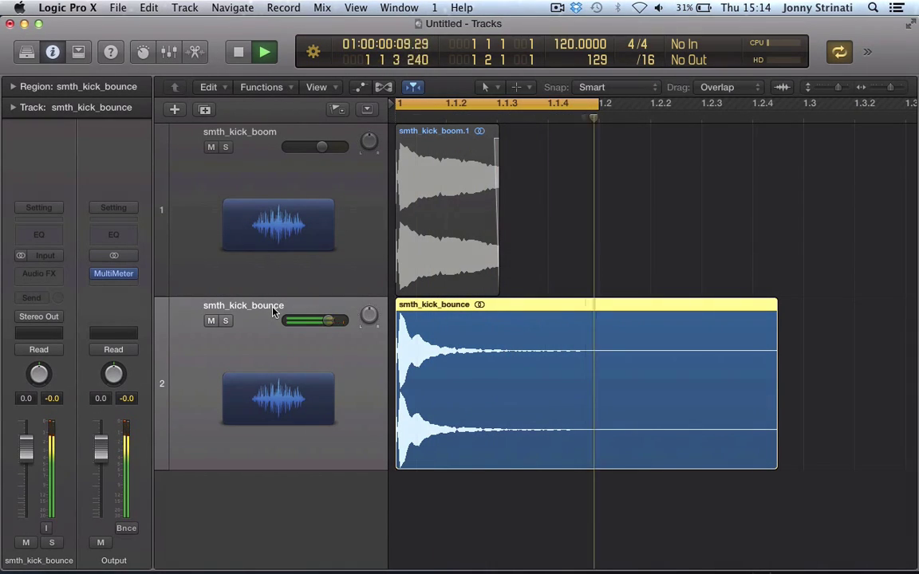
{"action": "key", "text": "space"}
{"action": "key", "text": "super+Right"}
{"action": "key", "text": "super+Right"}
{"action": "key", "text": "super+Right"}
{"action": "key", "text": "super+Right"}
{"action": "key", "text": "super+Right"}
{"action": "key", "text": "super+Right"}
{"action": "key", "text": "super+Right"}
{"action": "key", "text": "super+Right"}
{"action": "key", "text": "super+Right"}
{"action": "key", "text": "super+Right"}
{"action": "key", "text": "super+Right"}
{"action": "key", "text": "super+Right"}
{"action": "key", "text": "super+Right"}
{"action": "key", "text": "super+Right"}
{"action": "key", "text": "super+Right"}
{"action": "key", "text": "super+Right"}
{"action": "key", "text": "super+Right"}
{"action": "key", "text": "super+Right"}
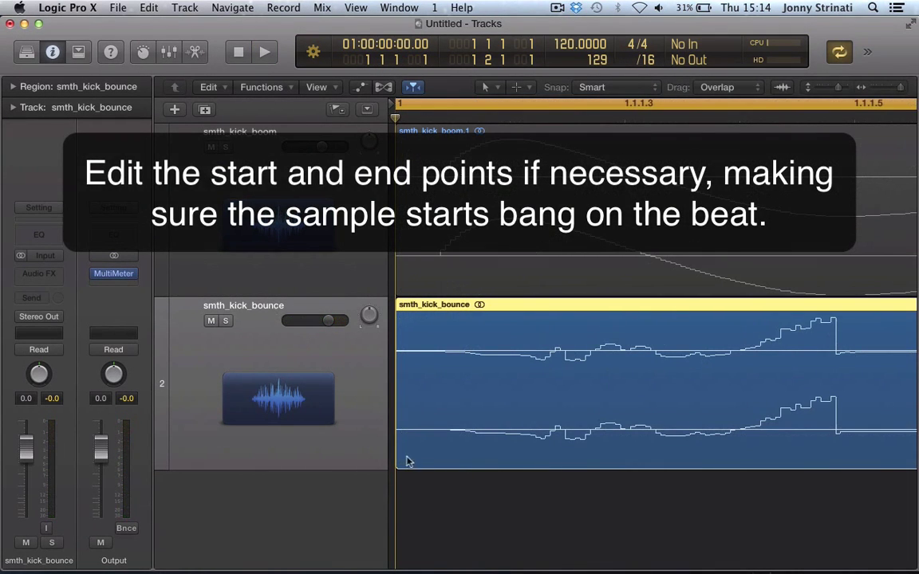
{"action": "left_click_drag", "start_coordinate": [399, 465], "coordinate": [450, 463]}
{"action": "left_click_drag", "start_coordinate": [498, 437], "coordinate": [429, 433]}
- Play the soloed smth_kick_bounce region, split it at about 1 1 3 13 and delete the lingering tail
{"action": "key", "text": "super+Left"}
{"action": "key", "text": "super+Left"}
{"action": "key", "text": "super+Left"}
{"action": "key", "text": "super+Left"}
{"action": "key", "text": "super+Left"}
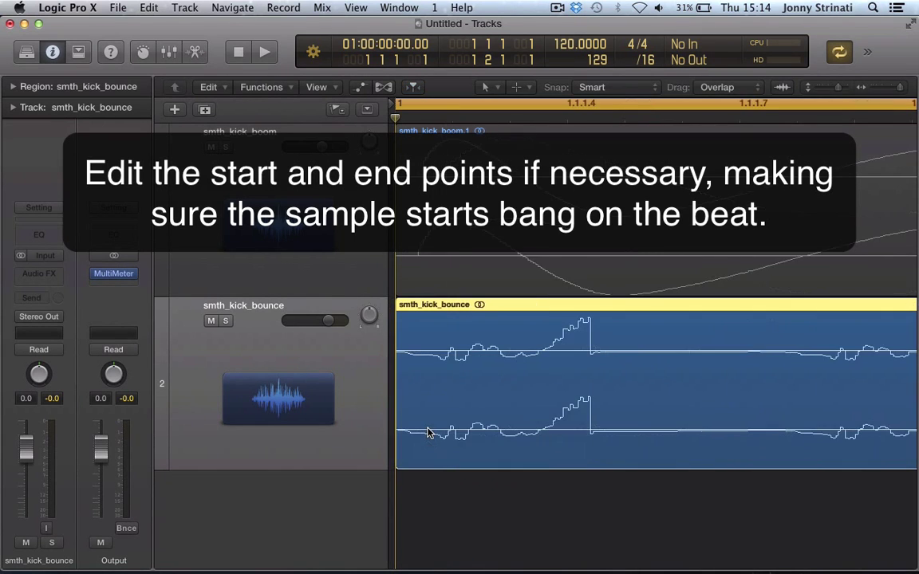
{"action": "key", "text": "super+Left"}
{"action": "key", "text": "super+Left"}
{"action": "key", "text": "super+Left"}
{"action": "key", "text": "super+Left"}
{"action": "key", "text": "super+Left"}
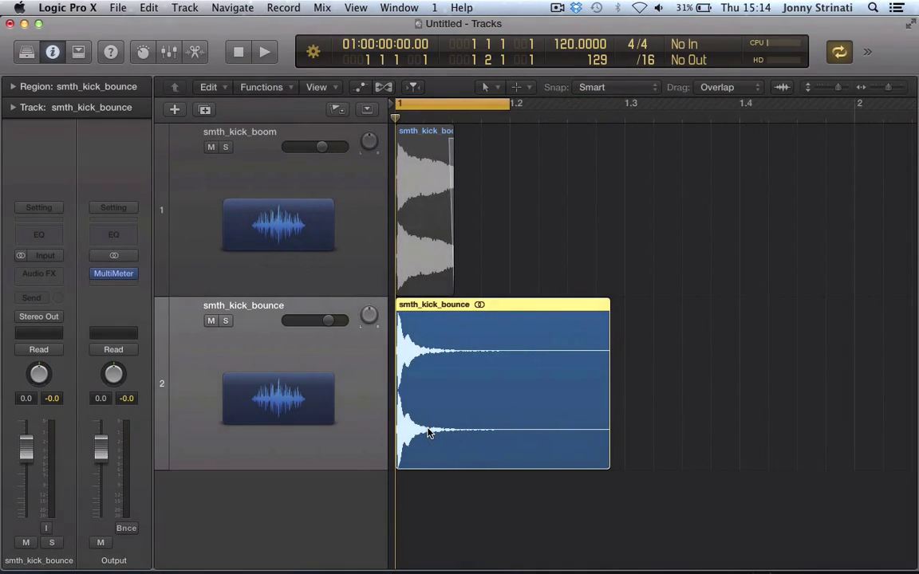
{"action": "key", "text": "space"}
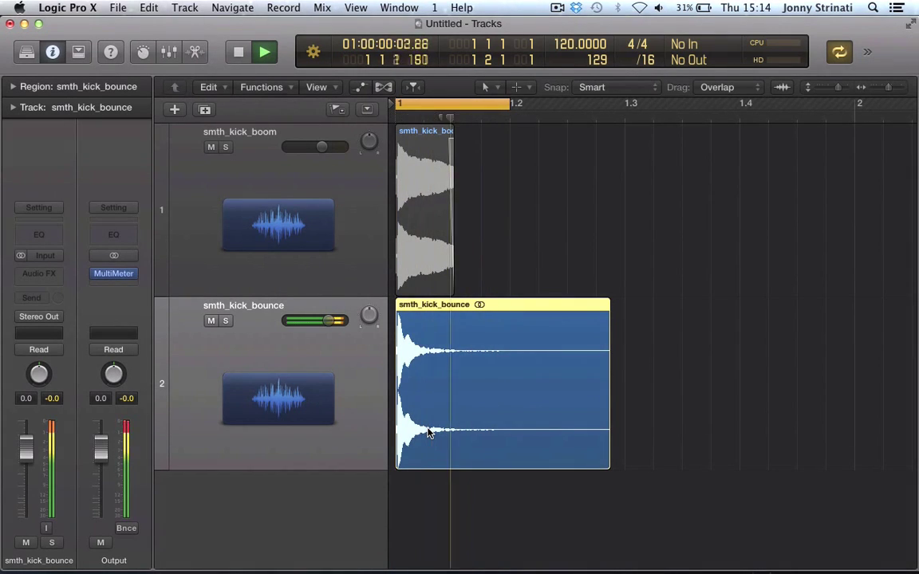
{"action": "key", "text": "super+Right"}
{"action": "key", "text": "super+Right"}
{"action": "key", "text": "super+Right"}
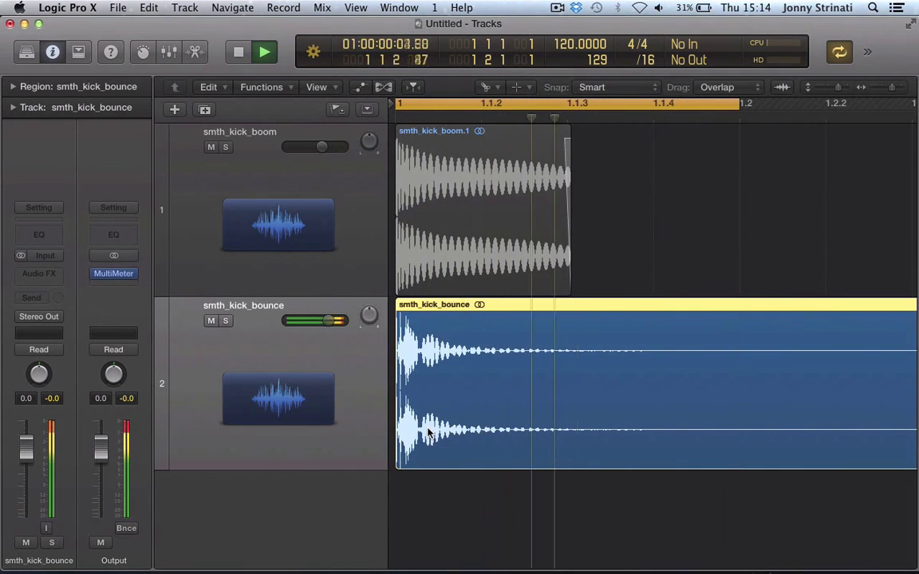
{"action": "left_click", "coordinate": [570, 308]}
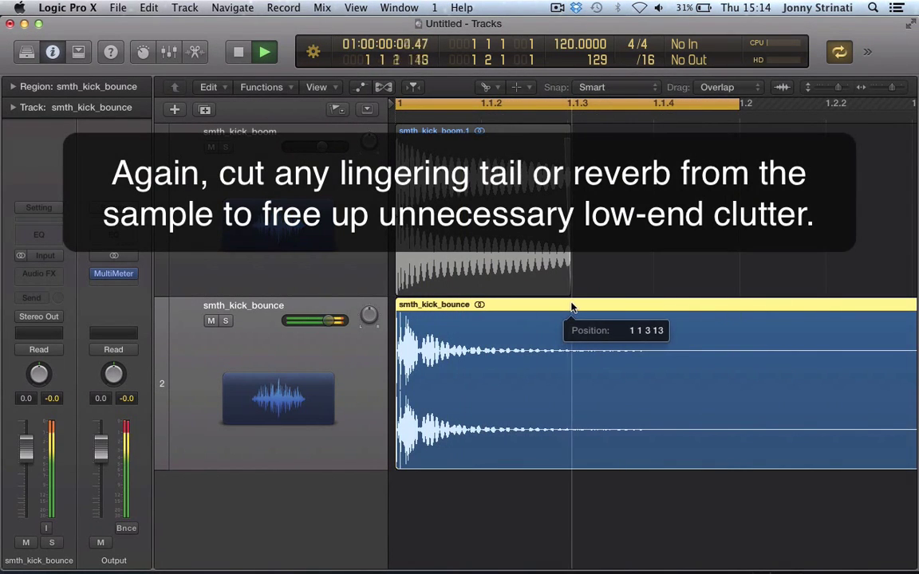
{"action": "key", "text": "Delete"}
{"action": "key", "text": "t"}
{"action": "key", "text": "t"}
- Apply a fade-out of 15 to the shortened smth_kick_bounce region
{"action": "left_click", "coordinate": [526, 329]}
{"action": "left_click", "coordinate": [14, 87]}
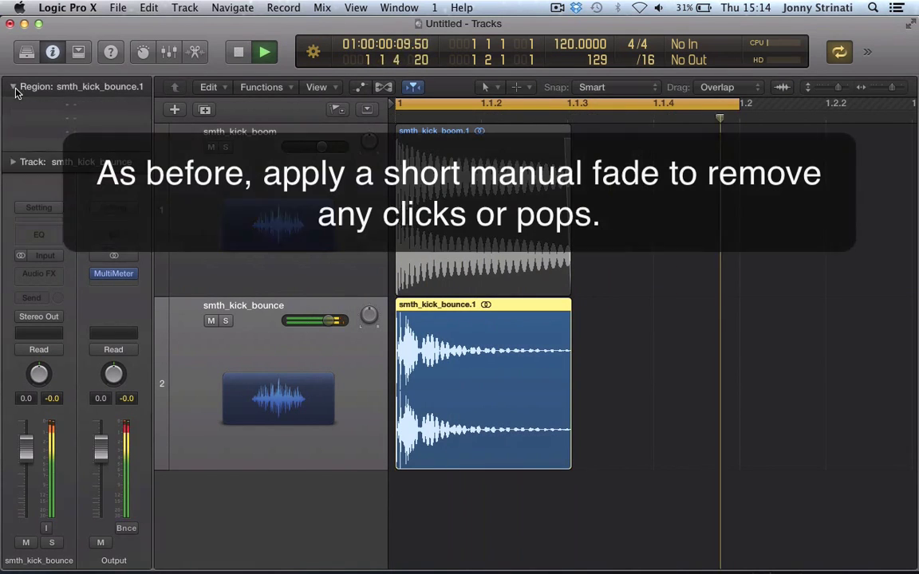
{"action": "left_click_drag", "start_coordinate": [94, 242], "coordinate": [98, 198]}
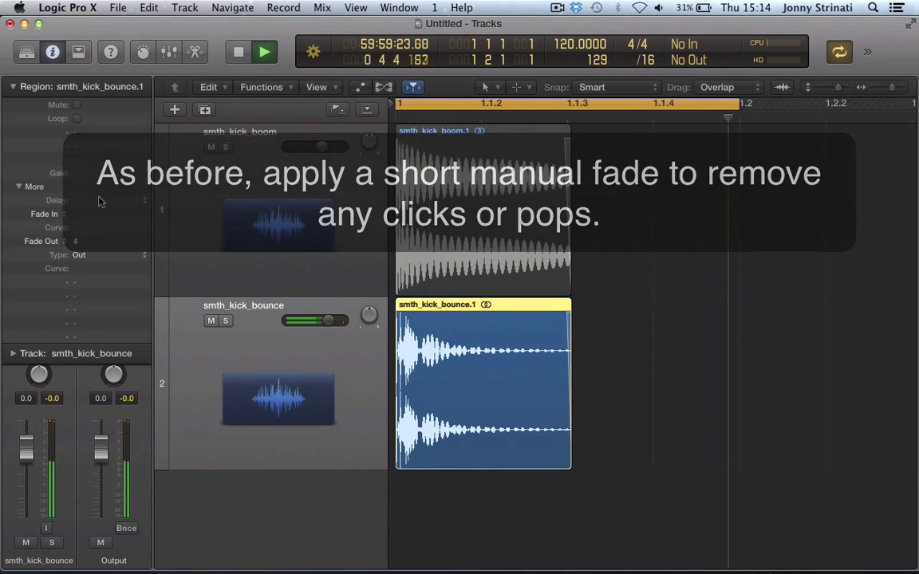
{"action": "left_click_drag", "start_coordinate": [72, 246], "coordinate": [90, 226]}
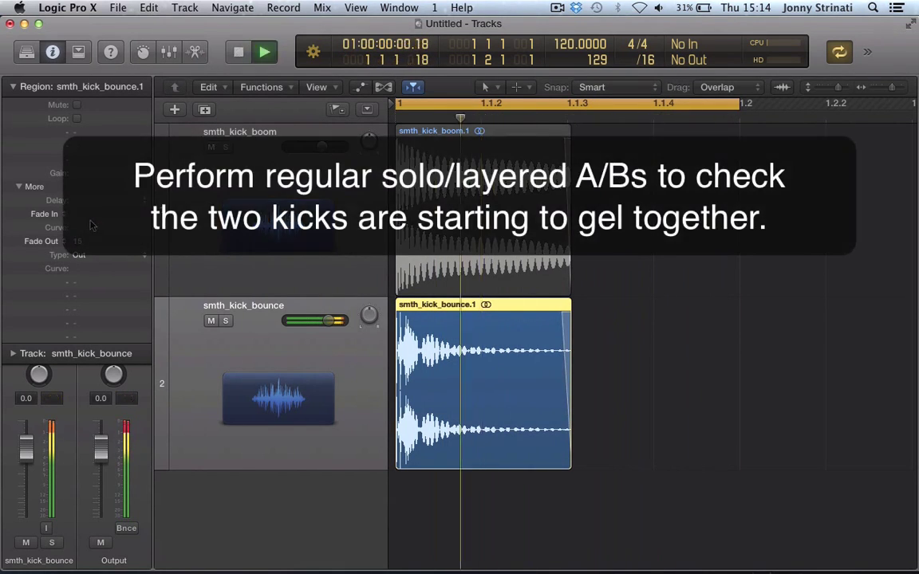
{"action": "left_click", "coordinate": [13, 88]}
- Compare both kicks playing together with smth_kick_bounce in solo
{"action": "key", "text": "ctrl+s"}
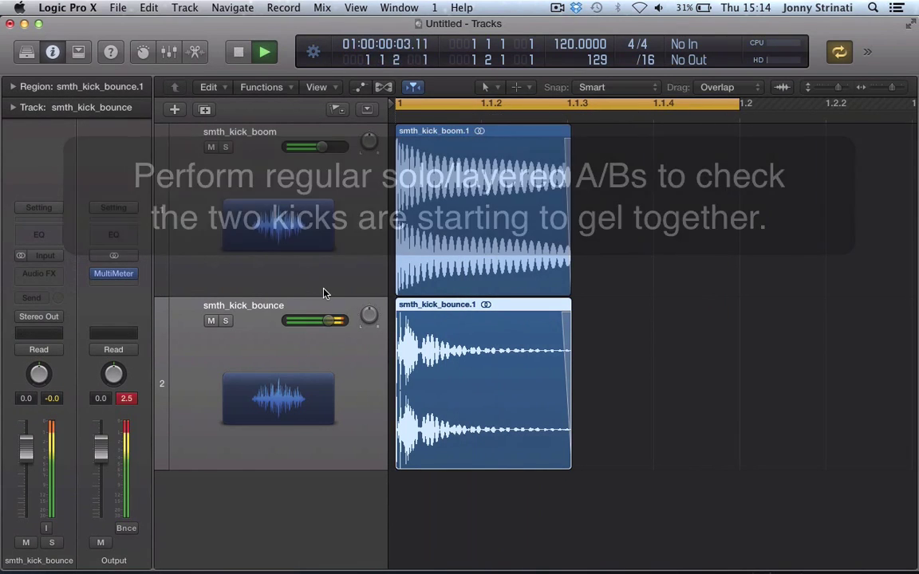
{"action": "key", "text": "ctrl+s"}
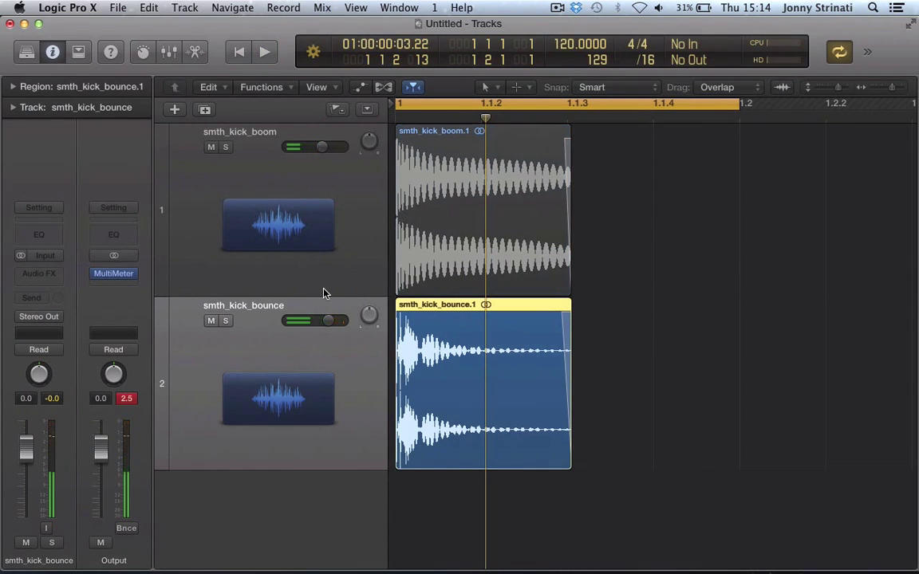
- Add a Channel EQ to smth_kick_bounce and raise a 24dB/Oct low-cut filter to remove the low end
{"action": "left_click", "coordinate": [35, 234]}
{"action": "key", "text": "space"}
{"action": "left_click", "coordinate": [89, 134]}
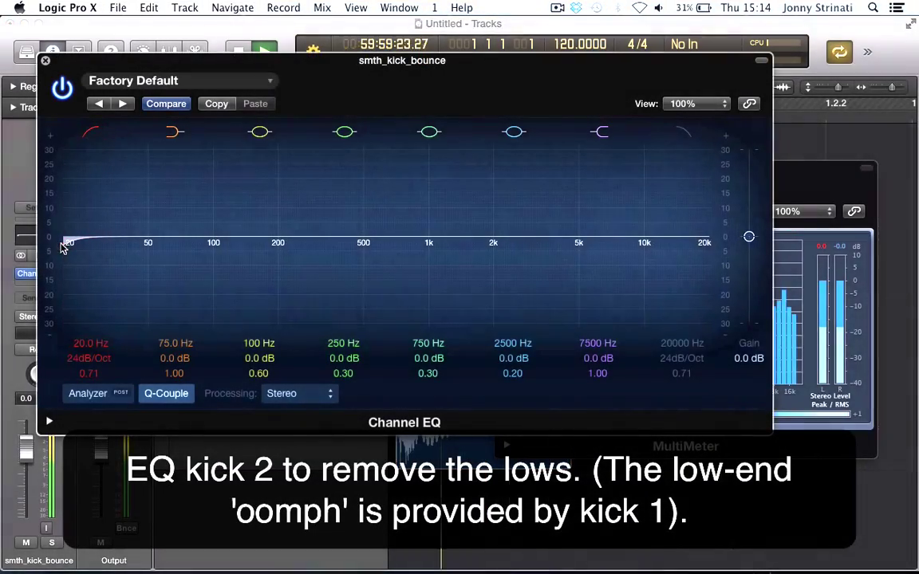
{"action": "left_click_drag", "start_coordinate": [64, 248], "coordinate": [152, 262]}
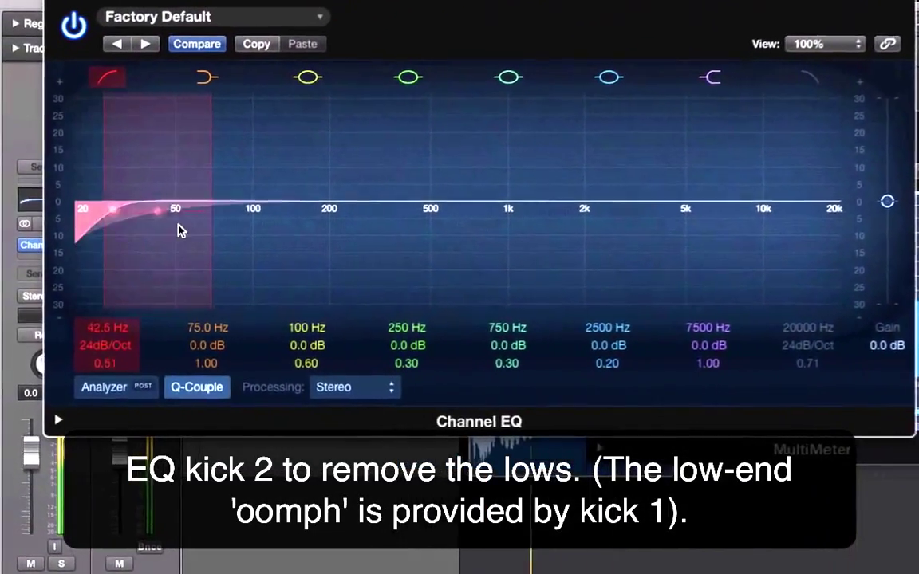
{"action": "left_click_drag", "start_coordinate": [179, 230], "coordinate": [323, 225]}
{"action": "left_click_drag", "start_coordinate": [398, 170], "coordinate": [466, 158]}
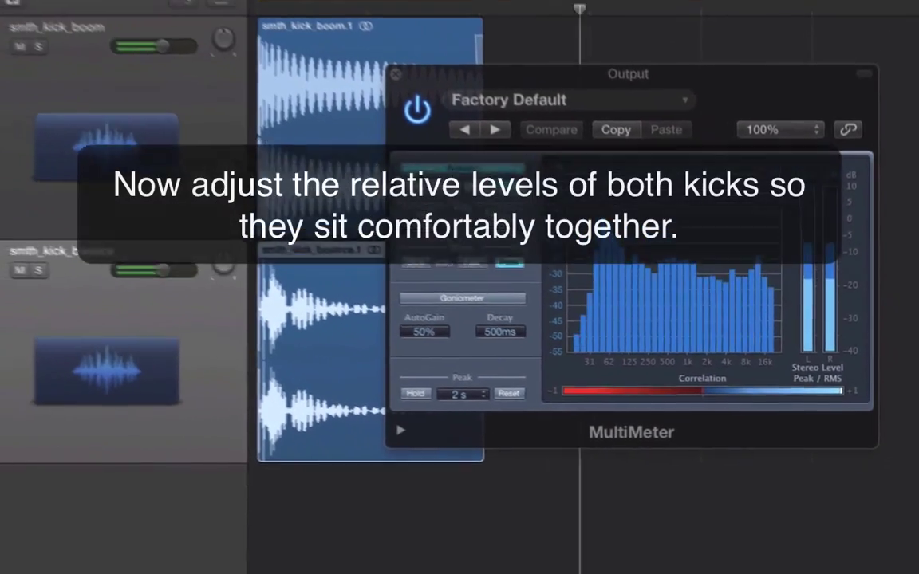
- Open the mixer and lower the smth_kick_bounce channel's level to balance it against smth_kick_boom
{"action": "key", "text": "x"}
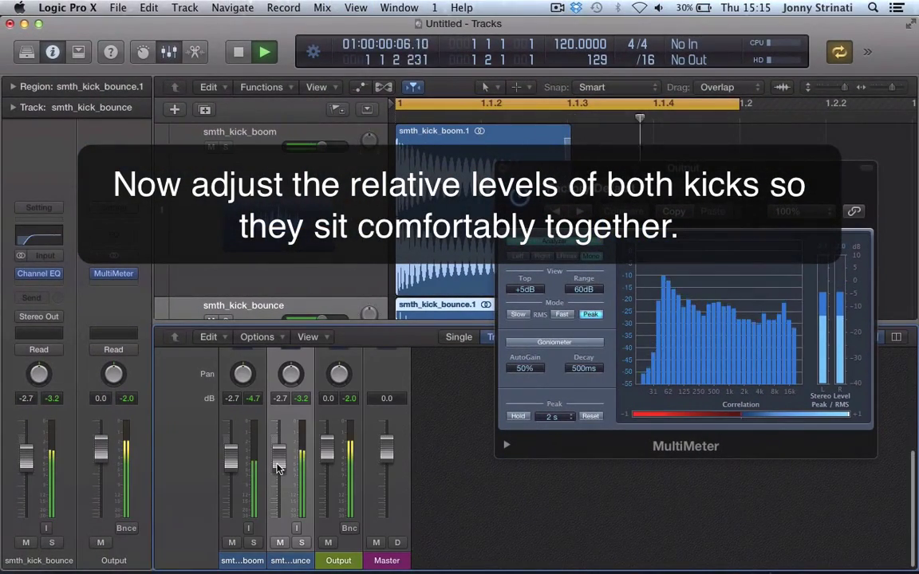
{"action": "left_click_drag", "start_coordinate": [279, 488], "coordinate": [279, 501]}
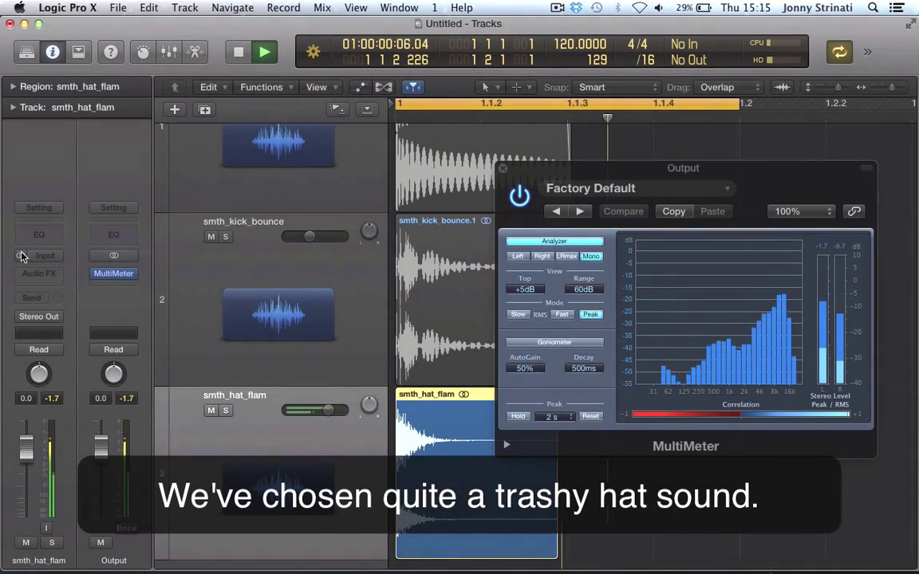
- Add a Channel EQ to smth_hat_flam with a 24dB/Oct low-cut filter at about 1220 Hz
{"action": "left_click", "coordinate": [36, 236]}
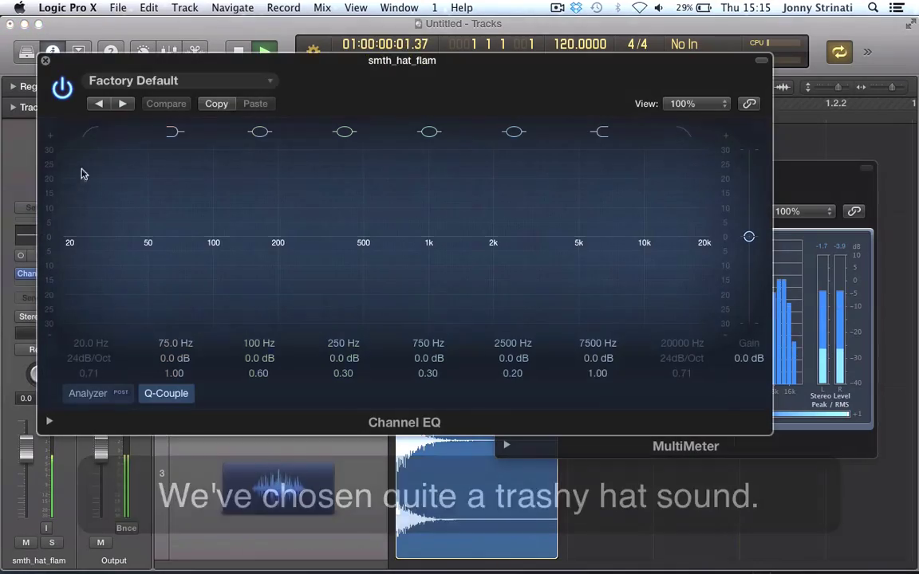
{"action": "left_click", "coordinate": [90, 132]}
{"action": "left_click_drag", "start_coordinate": [68, 242], "coordinate": [478, 255]}
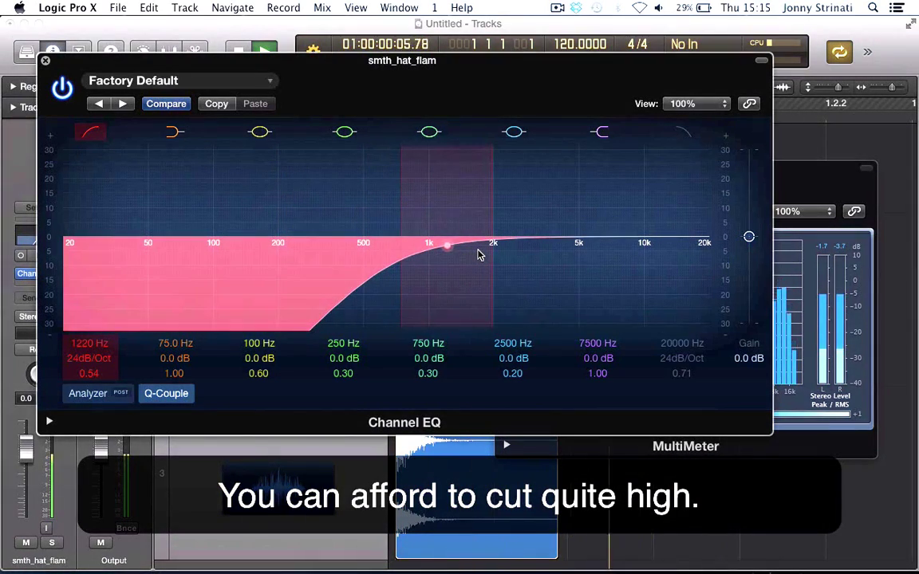
- Unsolo smth_hat_flam and lower its level to about -10.6 dB so it sits with the two kicks
{"action": "left_click", "coordinate": [46, 60]}
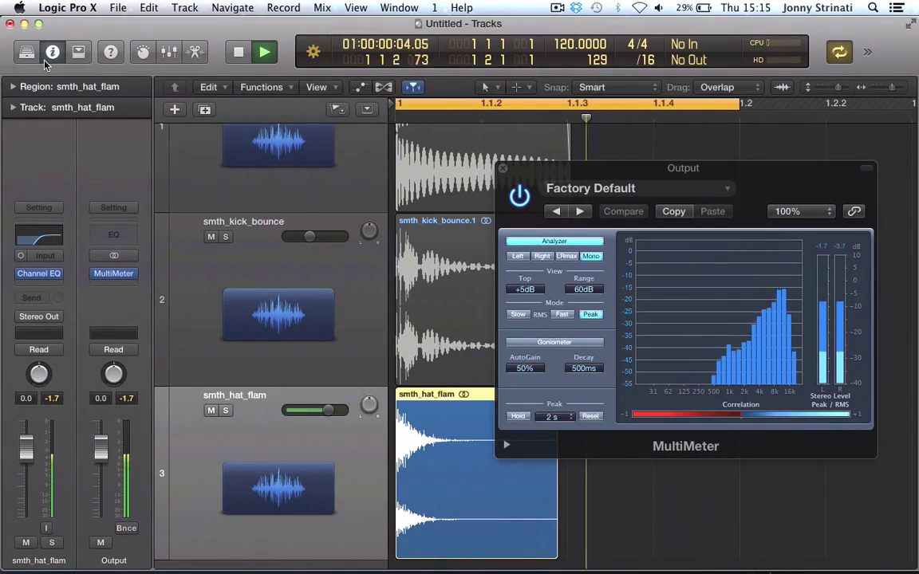
{"action": "left_click_drag", "start_coordinate": [31, 448], "coordinate": [31, 471]}
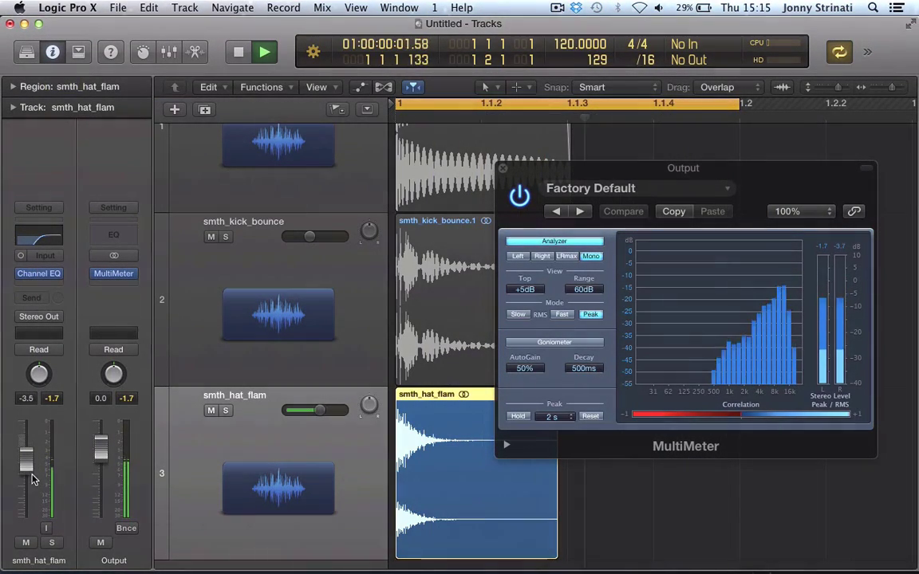
{"action": "key", "text": "ctrl+s"}
{"action": "key", "text": "x"}
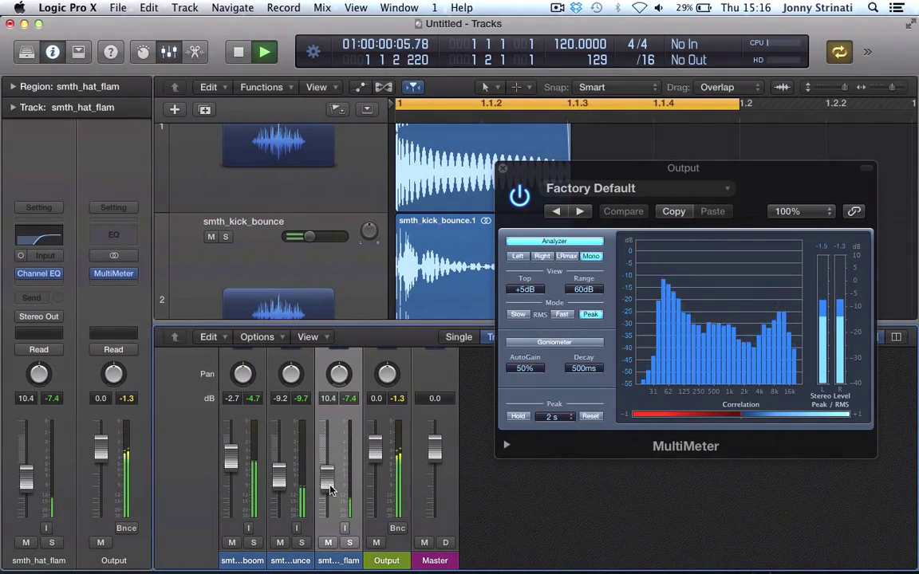
{"action": "key", "text": "x"}
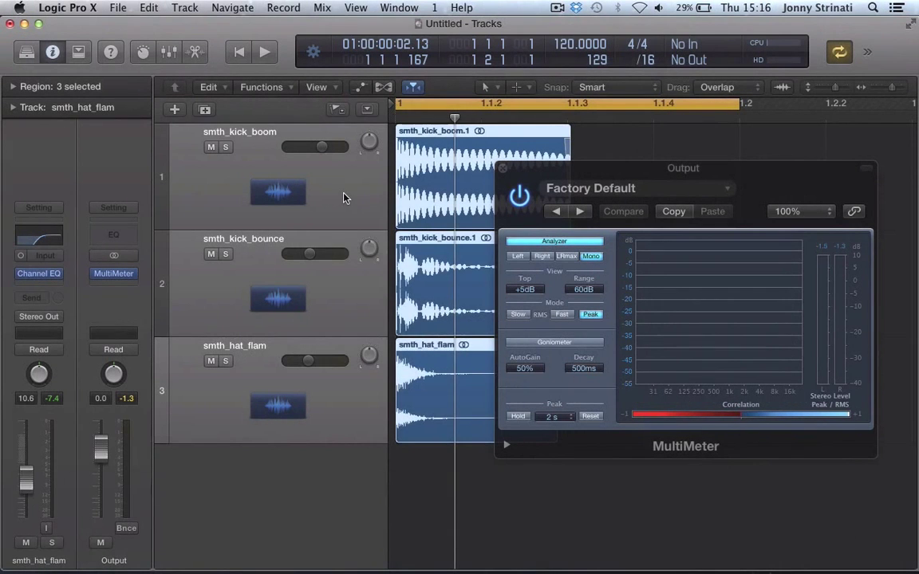
- Group the smth_kick_boom, smth_kick_bounce and smth_hat_flam tracks into a summing track stack
{"action": "right_click", "coordinate": [346, 197]}
{"action": "left_click", "coordinate": [383, 336]}
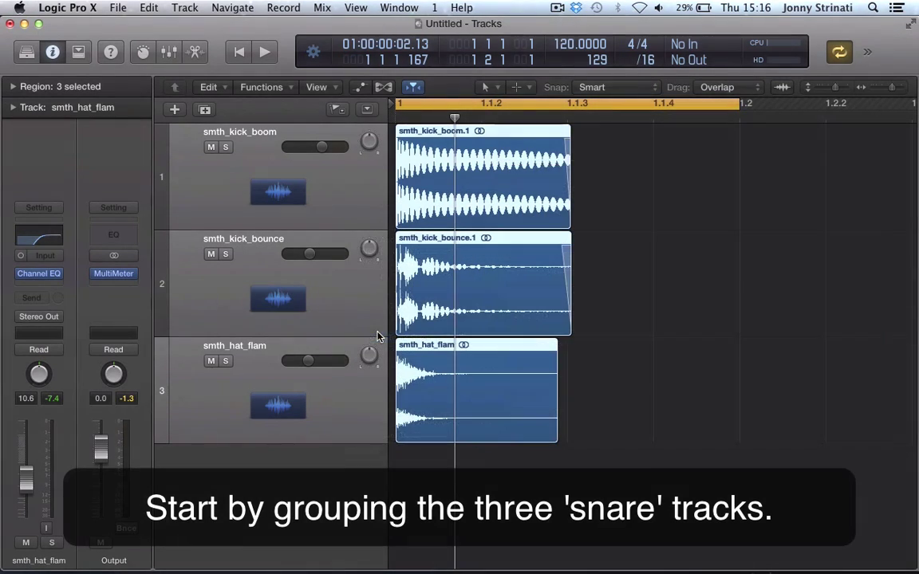
{"action": "key", "text": "Return"}
{"action": "key", "text": "super+shift+d"}
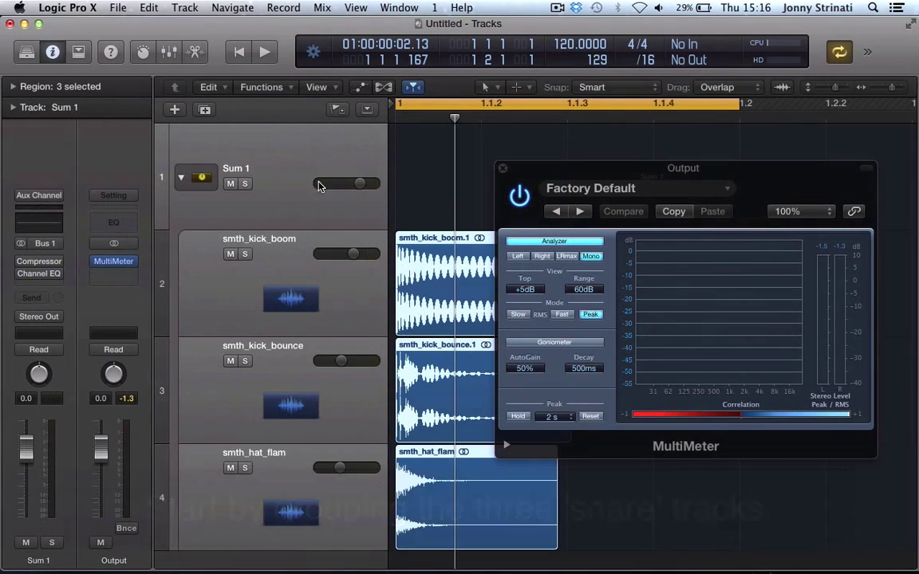
- Play the loop and remove the Channel EQ and Compressor from the Sum 1 channel, keeping its level at 0.0 dB
{"action": "key", "text": "space"}
{"action": "mouse_move", "coordinate": [26, 478]}
{"action": "left_mouse_down"}
{"action": "mouse_move", "coordinate": [26, 496]}
{"action": "mouse_move", "coordinate": [25, 472]}
{"action": "left_mouse_up"}
{"action": "left_click", "coordinate": [25, 473], "text": "alt"}
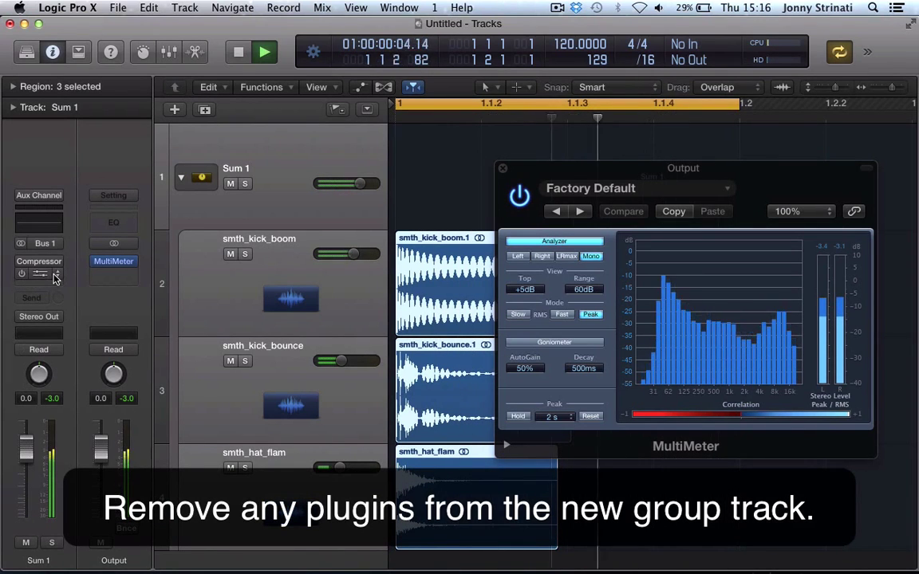
{"action": "left_click", "coordinate": [55, 276]}
{"action": "left_click", "coordinate": [49, 297]}
{"action": "left_click", "coordinate": [58, 263]}
{"action": "left_click", "coordinate": [56, 275]}
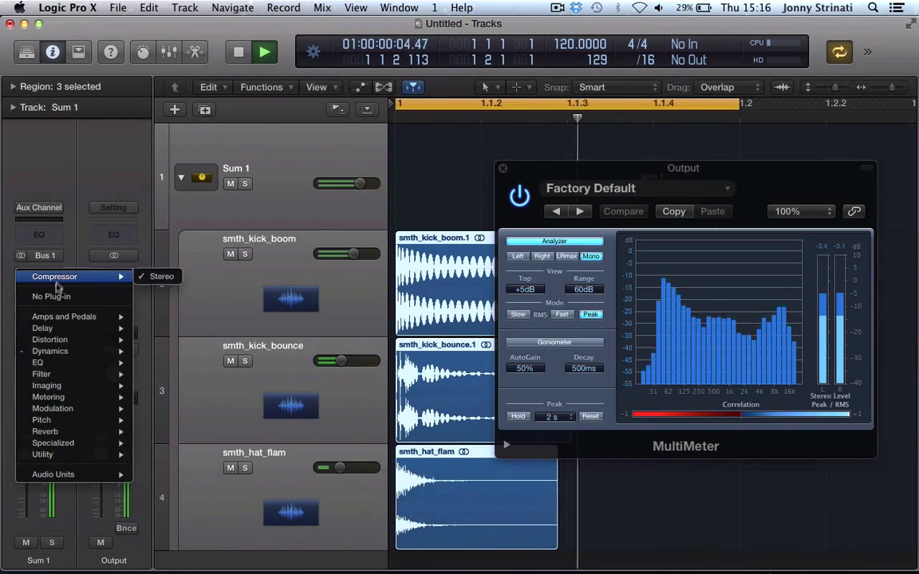
{"action": "left_click", "coordinate": [50, 297]}
- Add a send from Sum 1 to Bus 2 and set its level to -7.0 dB
{"action": "left_click", "coordinate": [37, 299]}
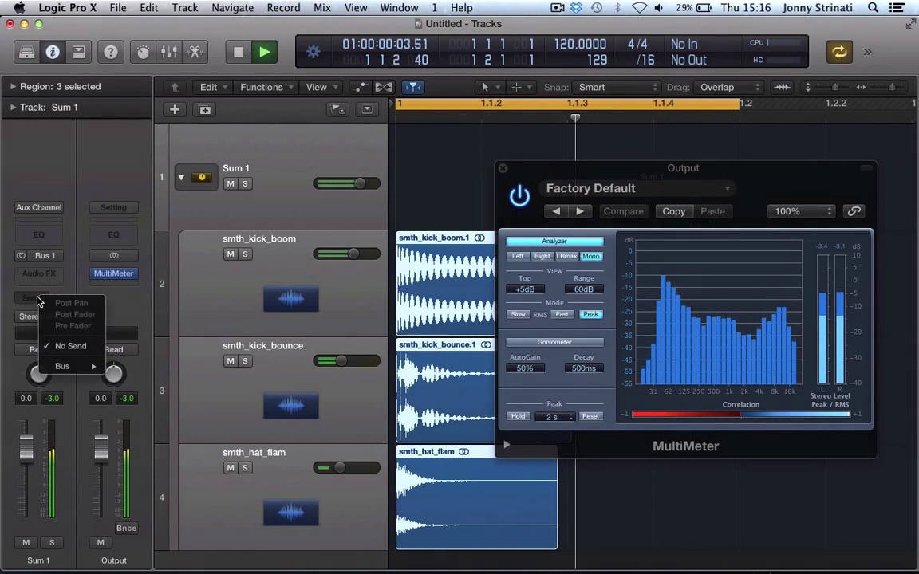
{"action": "mouse_move", "coordinate": [59, 366]}
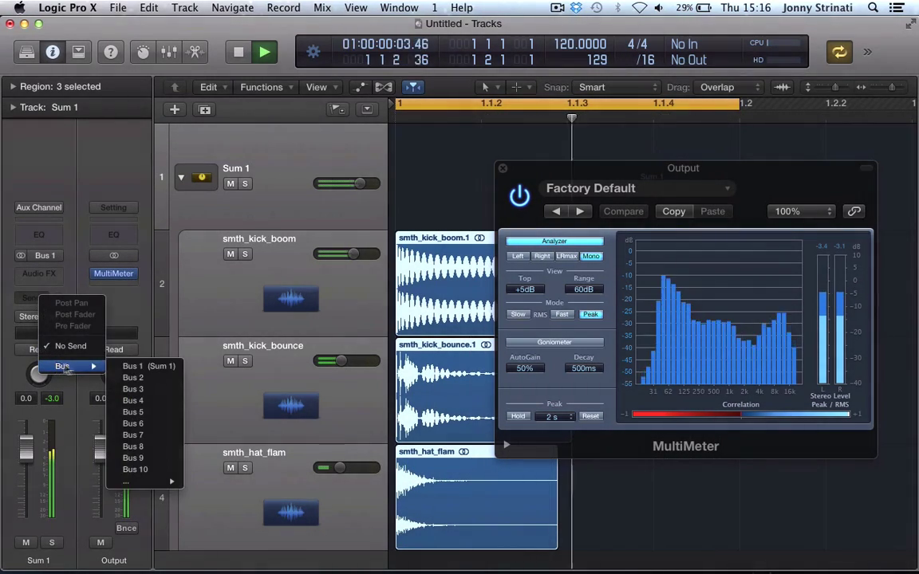
{"action": "left_click", "coordinate": [132, 378]}
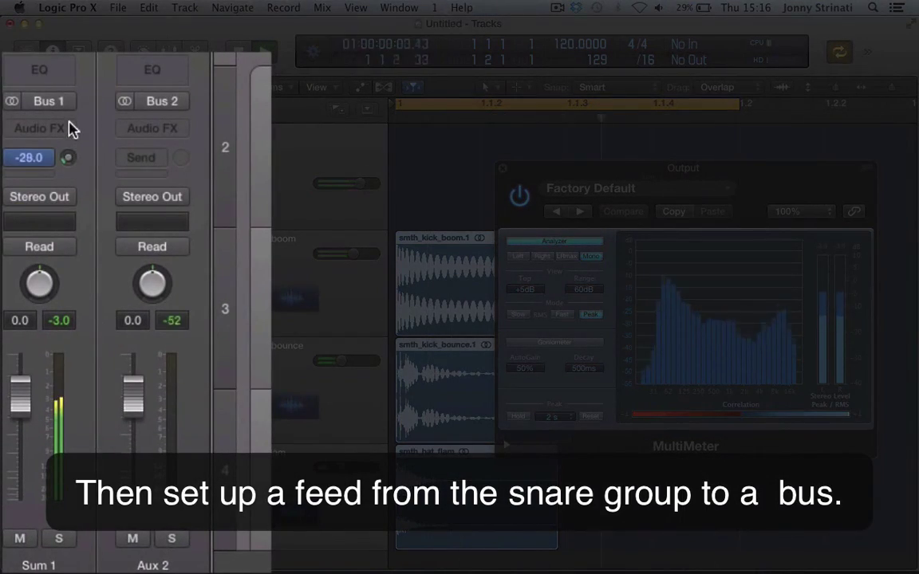
{"action": "left_click_drag", "start_coordinate": [72, 97], "coordinate": [78, 47]}
{"action": "left_click_drag", "start_coordinate": [64, 216], "coordinate": [64, 217]}
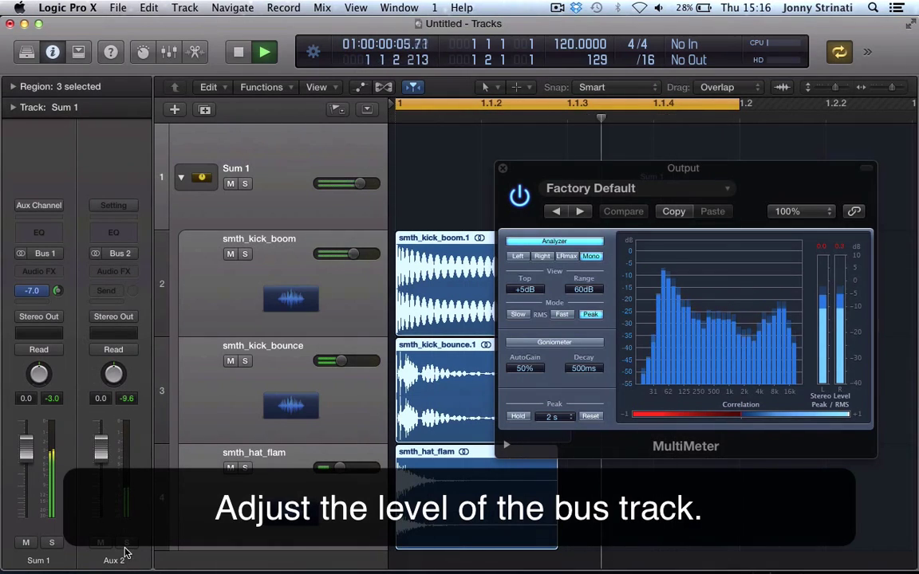
- Solo Aux 2 and load the FabFilter Pro-C compressor on it in stereo
{"action": "left_click", "coordinate": [120, 271]}
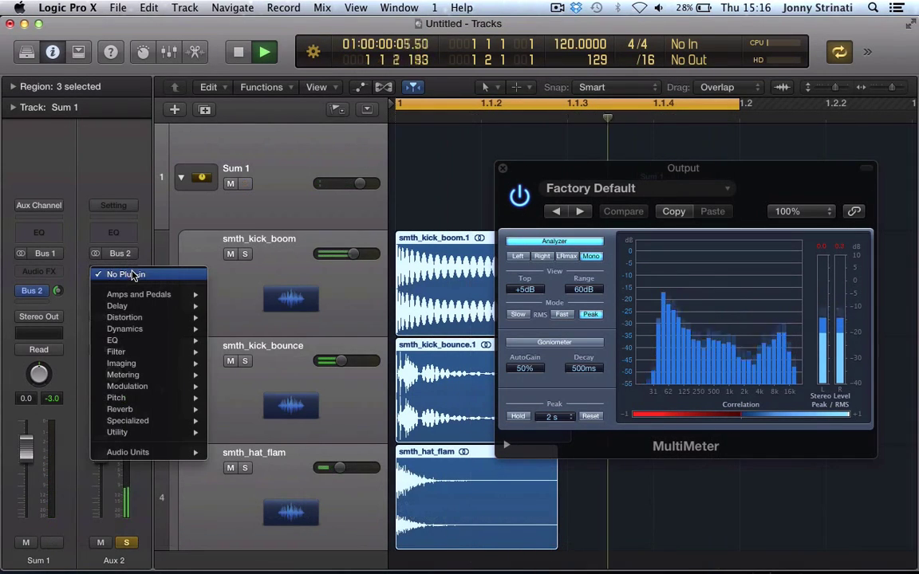
{"action": "mouse_move", "coordinate": [127, 455]}
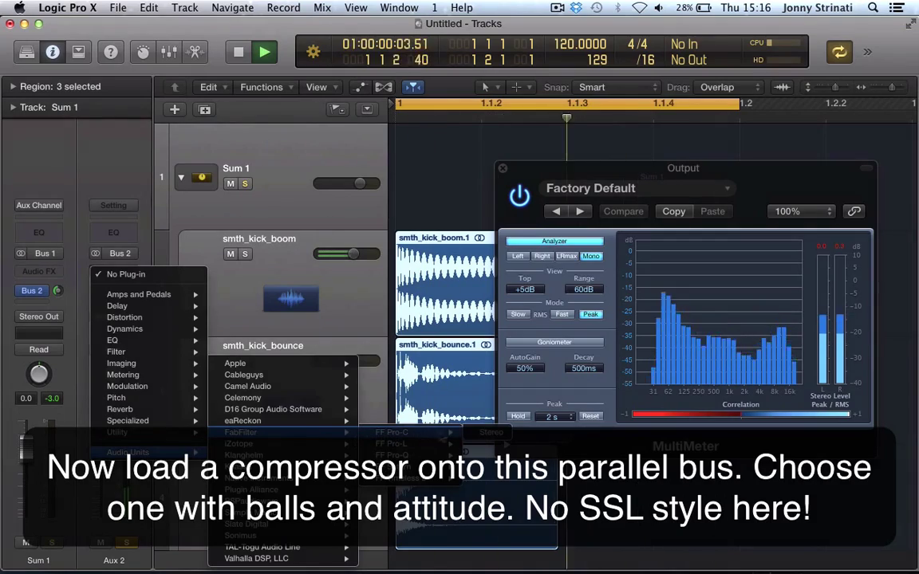
{"action": "left_click", "coordinate": [481, 435]}
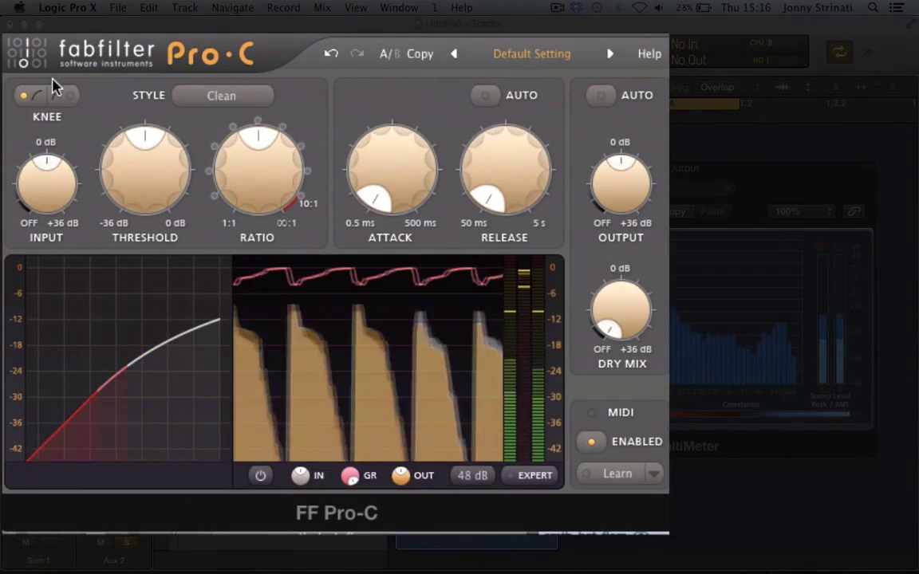
- Set Pro-C to a hard knee, with a low threshold, a 10:1 ratio and a slower attack, and close it
{"action": "left_click", "coordinate": [64, 95]}
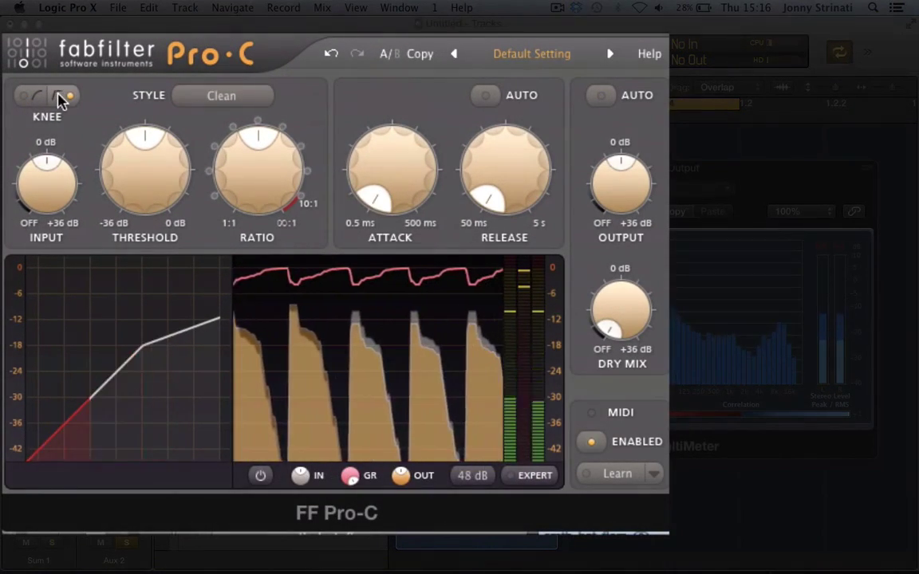
{"action": "left_click_drag", "start_coordinate": [142, 204], "coordinate": [140, 272]}
{"action": "left_click_drag", "start_coordinate": [248, 211], "coordinate": [250, 103]}
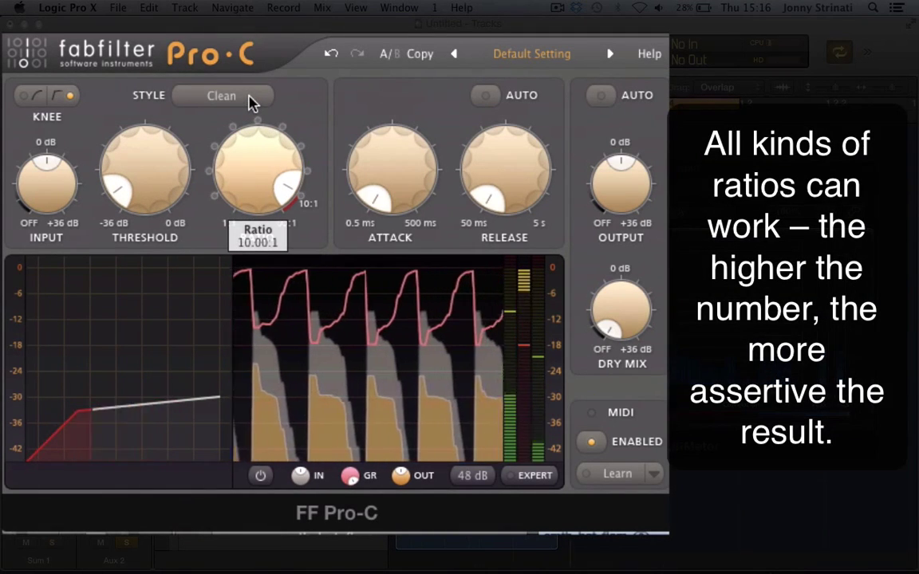
{"action": "left_click_drag", "start_coordinate": [380, 165], "coordinate": [397, 30]}
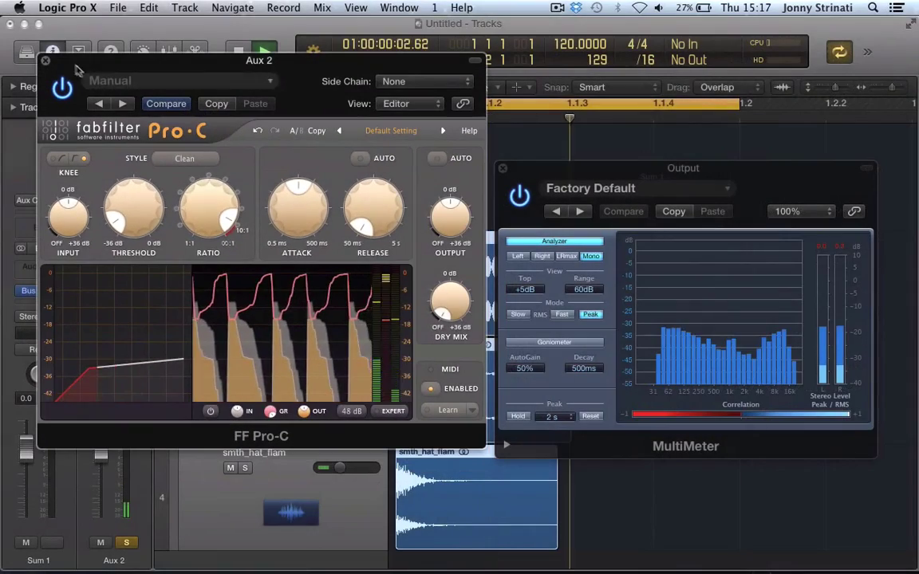
{"action": "left_click", "coordinate": [47, 63]}
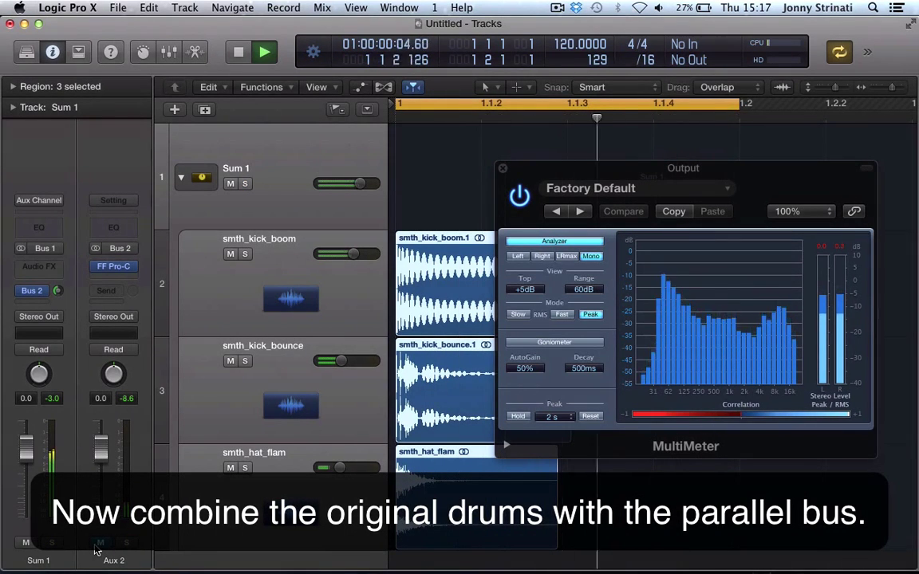
- Compare the drums with and without the parallel bus and raise the Aux 2 level to +2.3 dB
{"action": "left_click", "coordinate": [99, 543]}
{"action": "left_click_drag", "start_coordinate": [101, 465], "coordinate": [100, 454]}
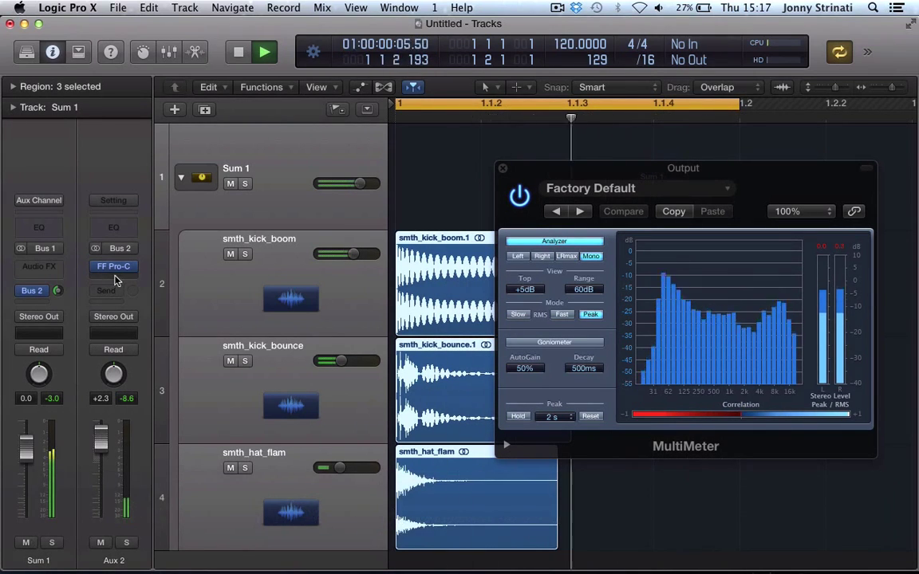
- Insert a stereo Enveloper after FF Pro-C on Aux 2
{"action": "left_click", "coordinate": [112, 289]}
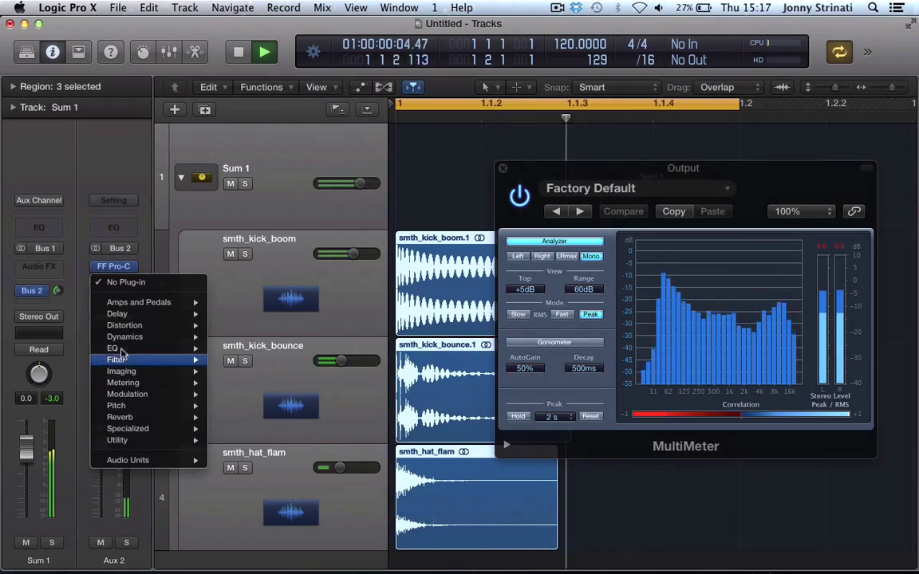
{"action": "mouse_move", "coordinate": [159, 337]}
{"action": "mouse_move", "coordinate": [239, 349]}
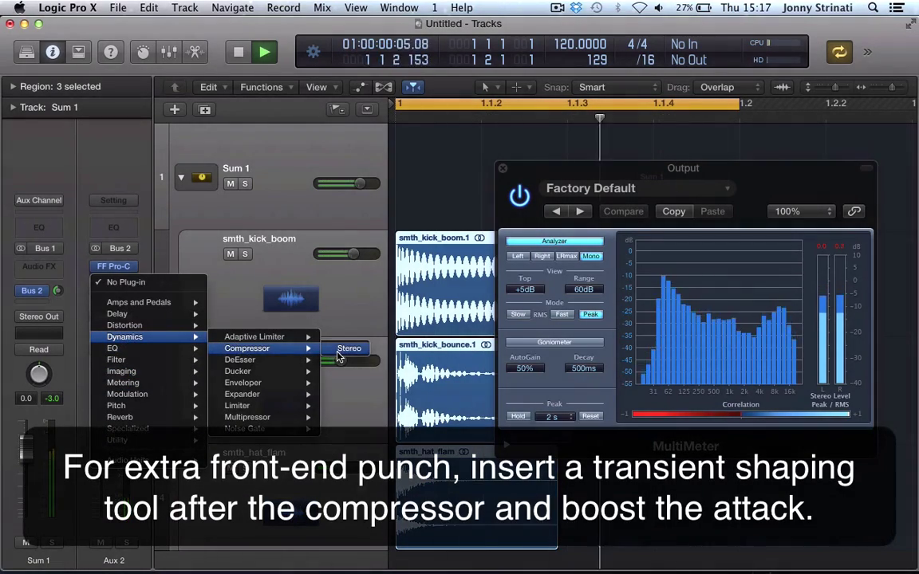
{"action": "mouse_move", "coordinate": [284, 388]}
{"action": "left_click", "coordinate": [332, 388]}
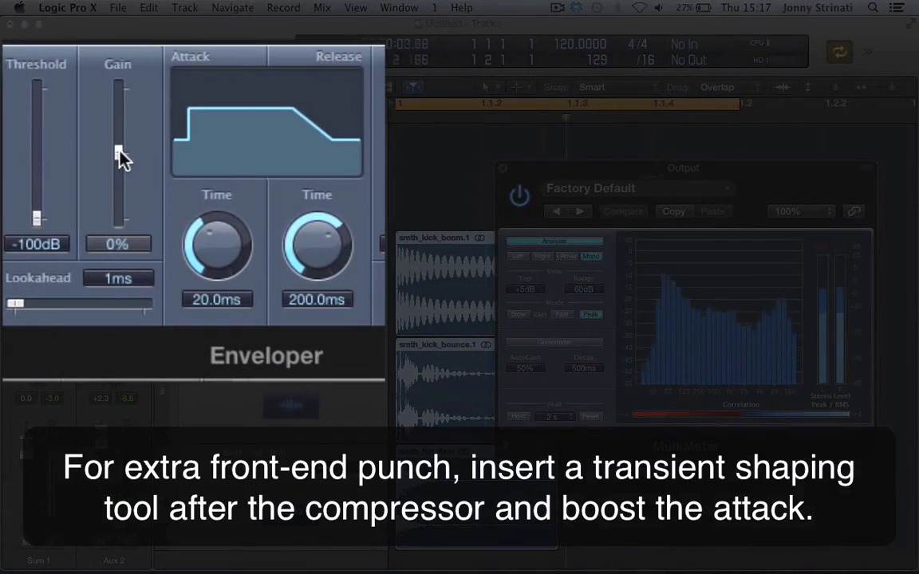
- Boost the Enveloper's attack gain to 66% and lower the Aux 2 level to -1.6 dB
{"action": "left_click_drag", "start_coordinate": [117, 149], "coordinate": [121, 112]}
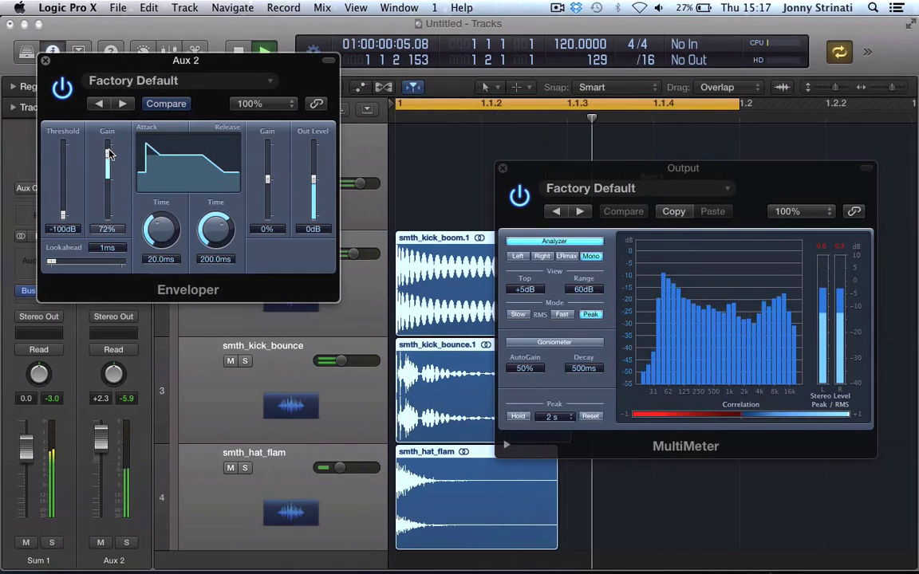
{"action": "left_click_drag", "start_coordinate": [103, 431], "coordinate": [102, 455]}
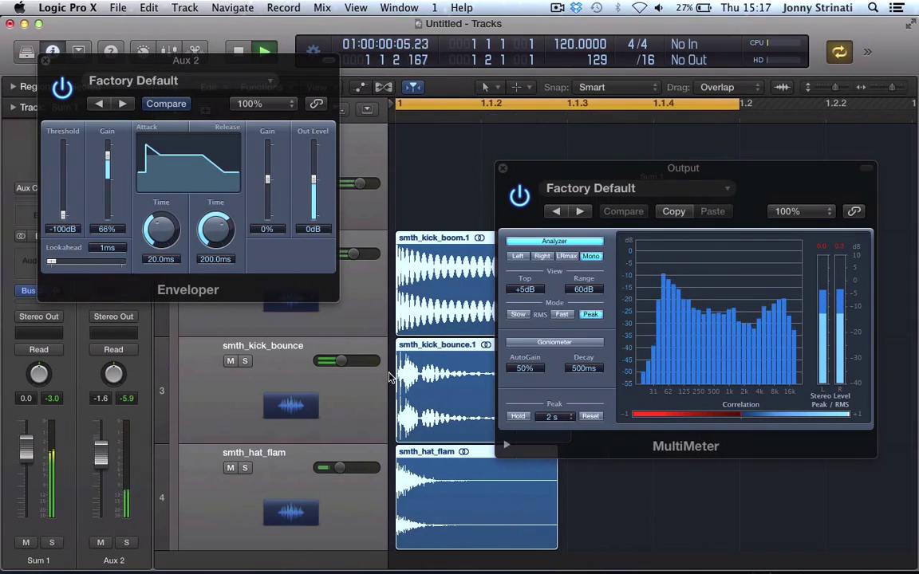
- Select smth_kick_boom, reduce the track heights, hide the plug-in windows and open the mixer
{"action": "left_click", "coordinate": [361, 315]}
{"action": "key", "text": "super+Up"}
{"action": "key", "text": "super+Up"}
{"action": "key", "text": "super+Up"}
{"action": "key", "text": "super+Up"}
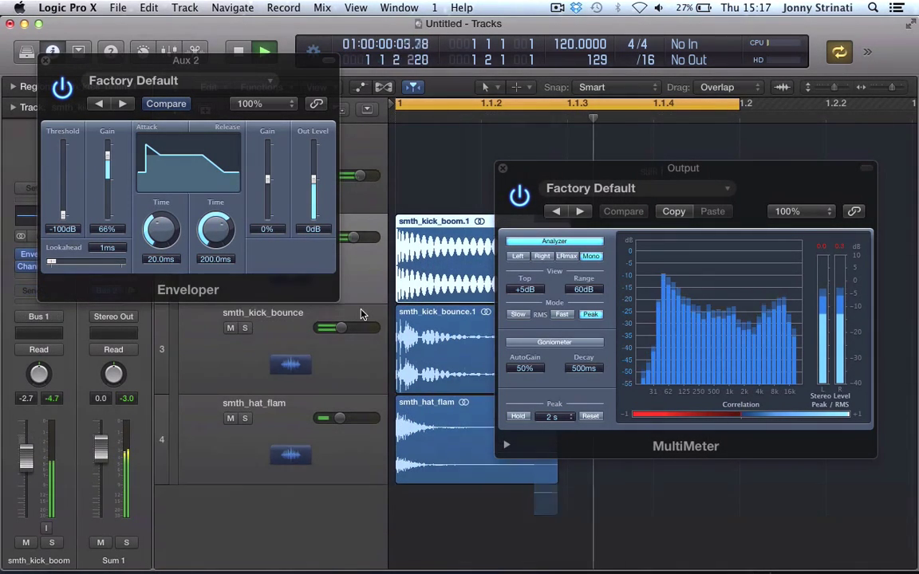
{"action": "key", "text": "v"}
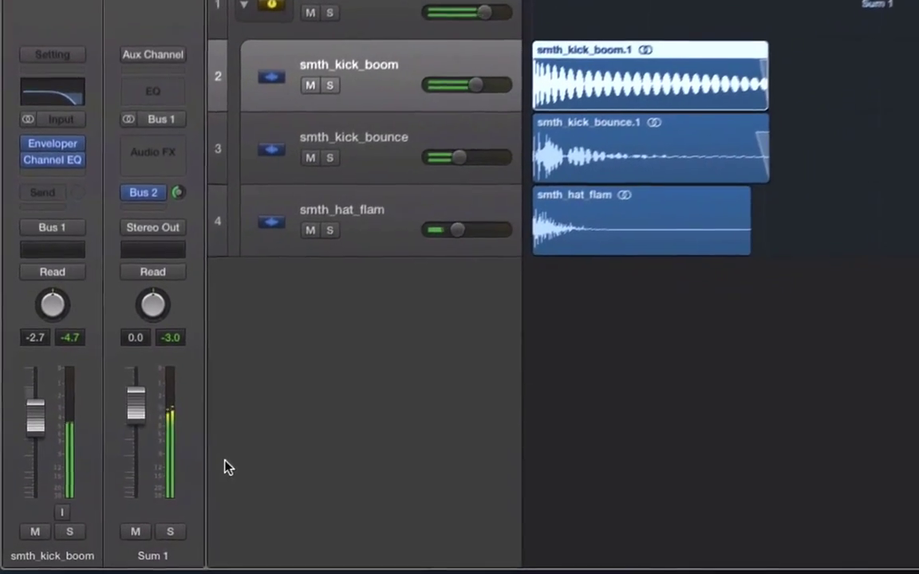
{"action": "key", "text": "x"}
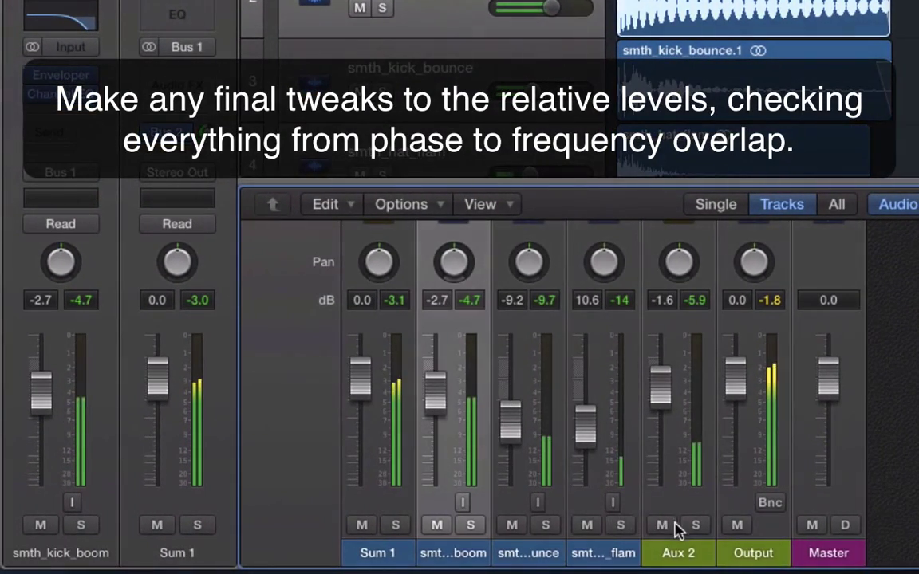
- Compare the mix with Aux 2 muted, lowering Aux 2 to -2.8 dB and smth_hat_flam to -12.4 dB
{"action": "scroll", "coordinate": [672, 373], "scroll_direction": "up", "scroll_amount": 5}
{"action": "scroll", "coordinate": [671, 380], "scroll_direction": "down", "scroll_amount": 5}
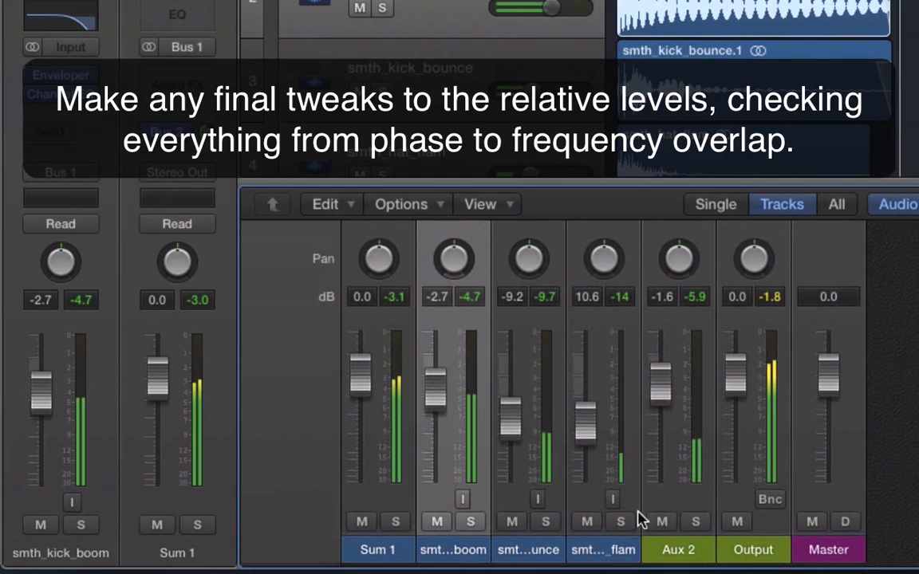
{"action": "left_click", "coordinate": [661, 526]}
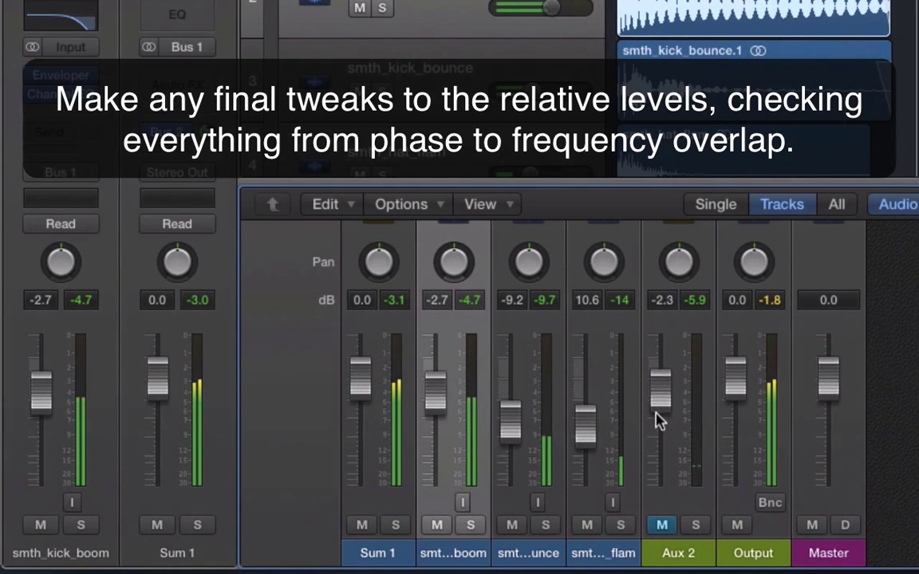
{"action": "left_click", "coordinate": [661, 525]}
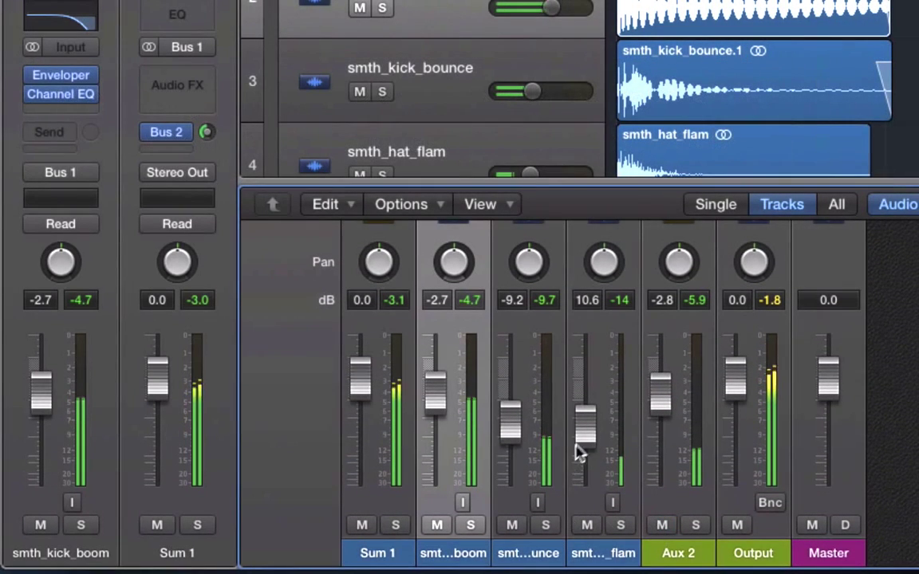
{"action": "left_click_drag", "start_coordinate": [582, 448], "coordinate": [584, 459]}
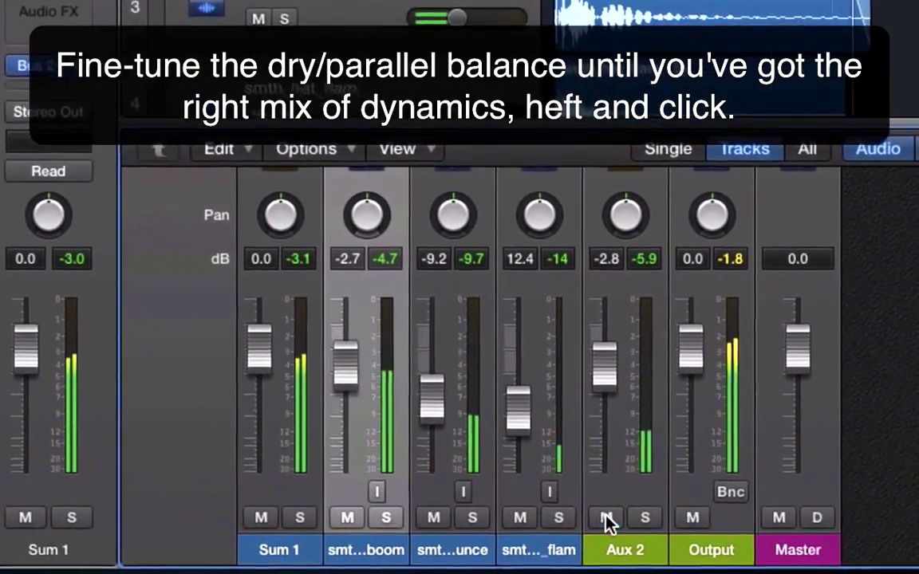
- Fine-tune the dry/parallel balance by muting and unmuting Aux 2, and set its level to -1.9 dB
{"action": "left_click", "coordinate": [612, 519]}
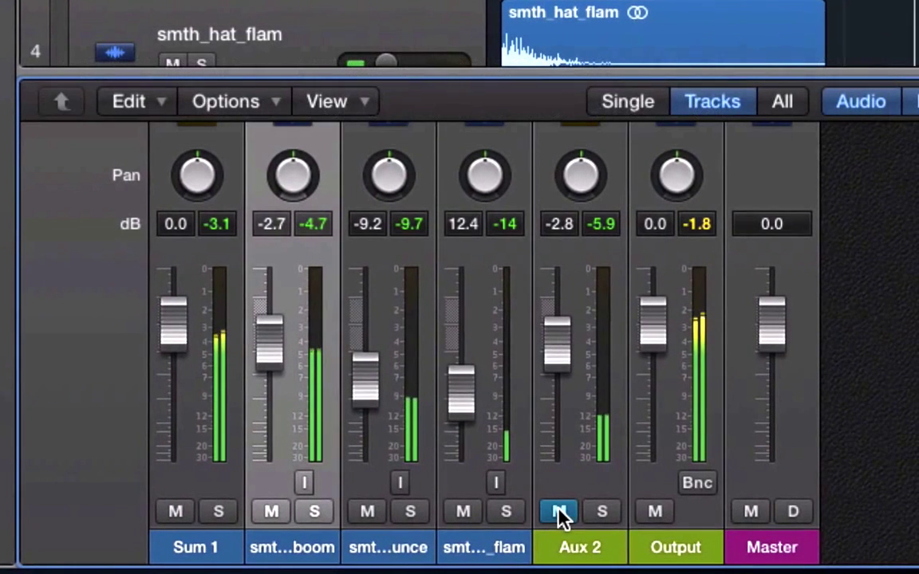
{"action": "left_click", "coordinate": [560, 513]}
{"action": "left_click_drag", "start_coordinate": [563, 386], "coordinate": [564, 367]}
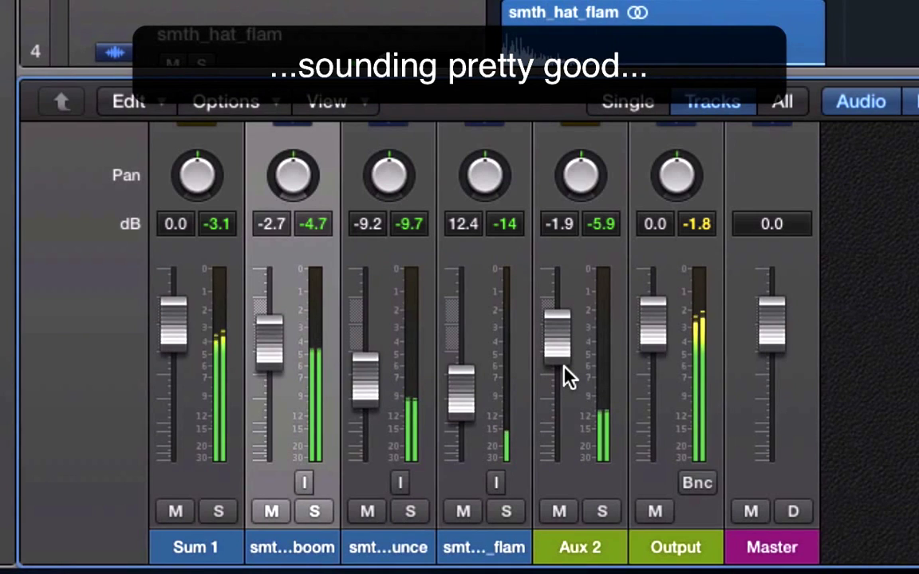
{"action": "left_click", "coordinate": [560, 511]}
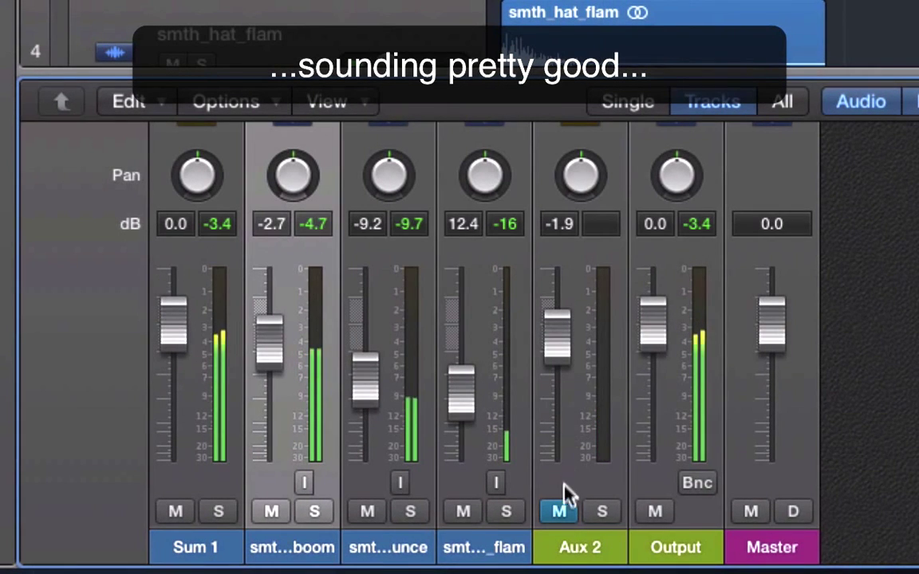
{"action": "left_click", "coordinate": [558, 510]}
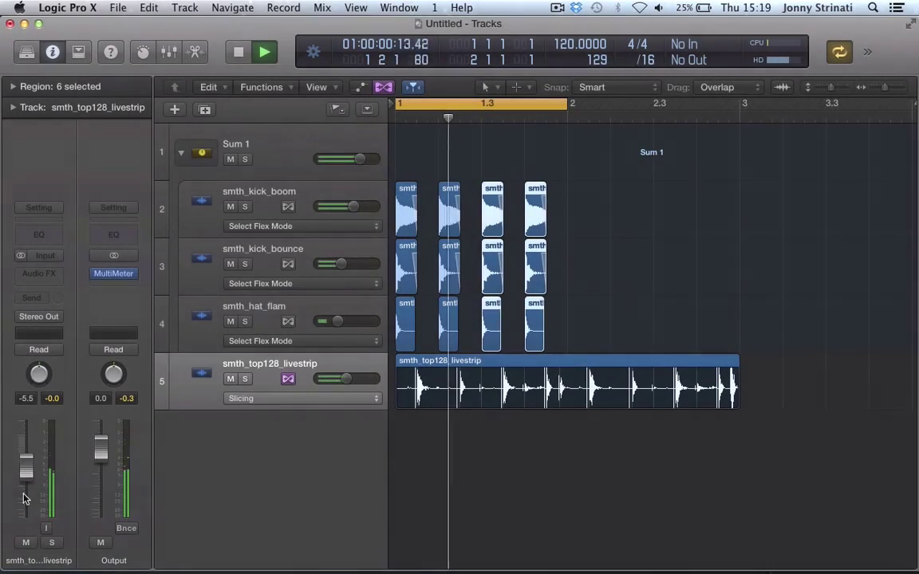
- Lower the smth_top128_livestrip track's level to -10.0 dB beneath the layered kick pattern
{"action": "left_click_drag", "start_coordinate": [24, 501], "coordinate": [24, 516]}
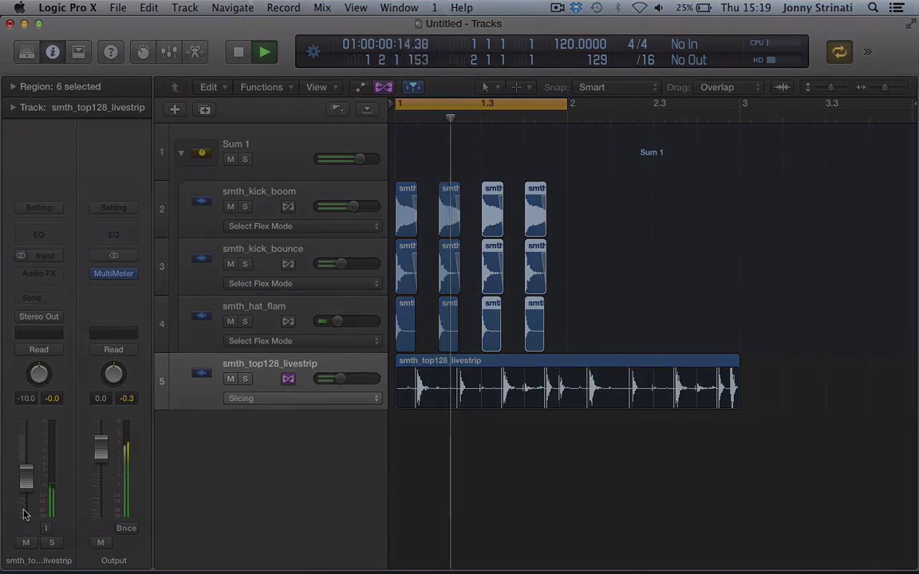